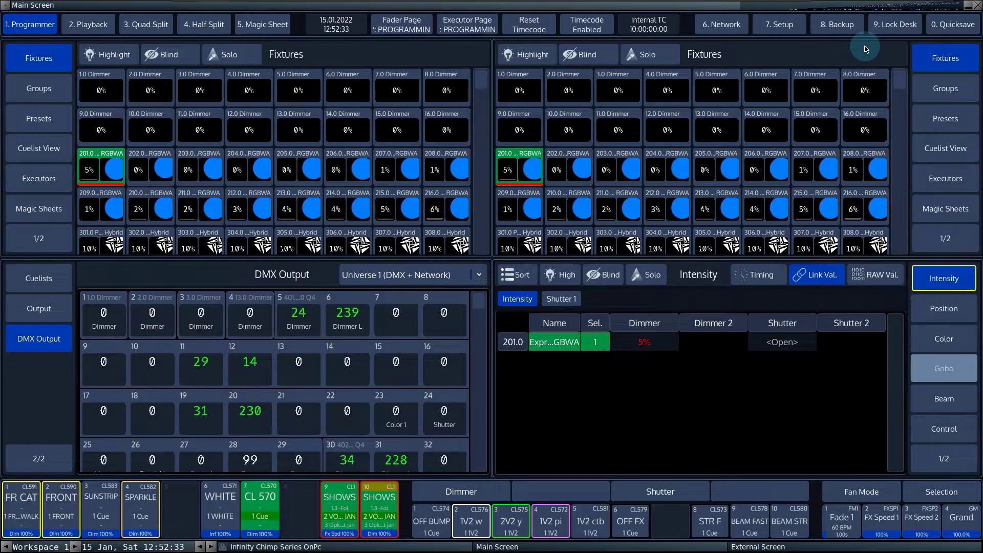
- Switch between the external screen's full cuelist, the programmer layout and the four-panel split
{"action": "left_click", "coordinate": [778, 546]}
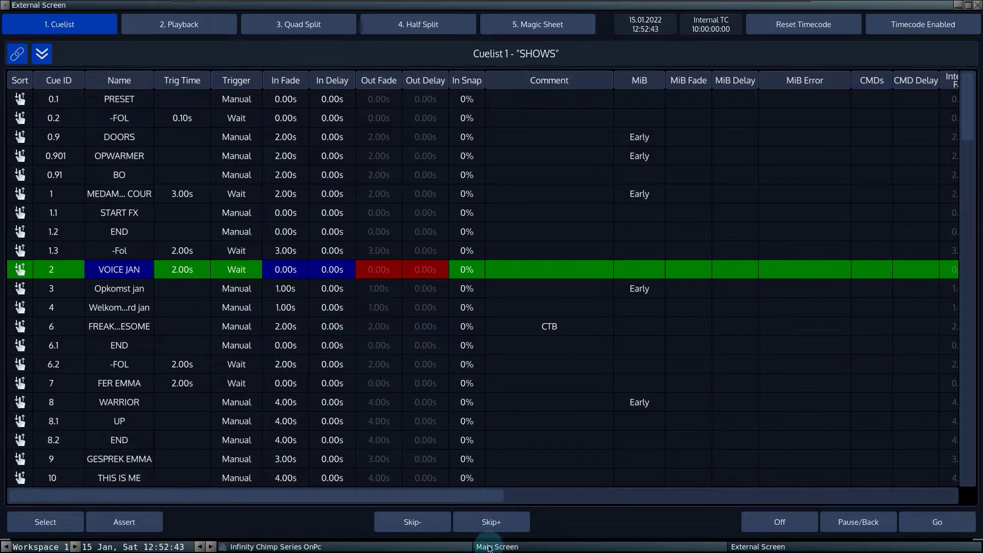
{"action": "left_click", "coordinate": [490, 547]}
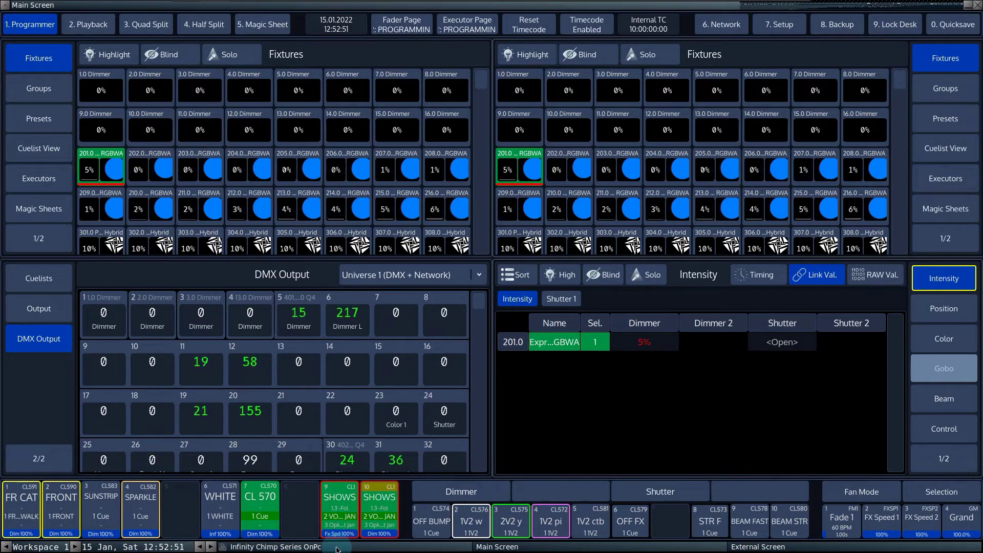
{"action": "left_click", "coordinate": [146, 24]}
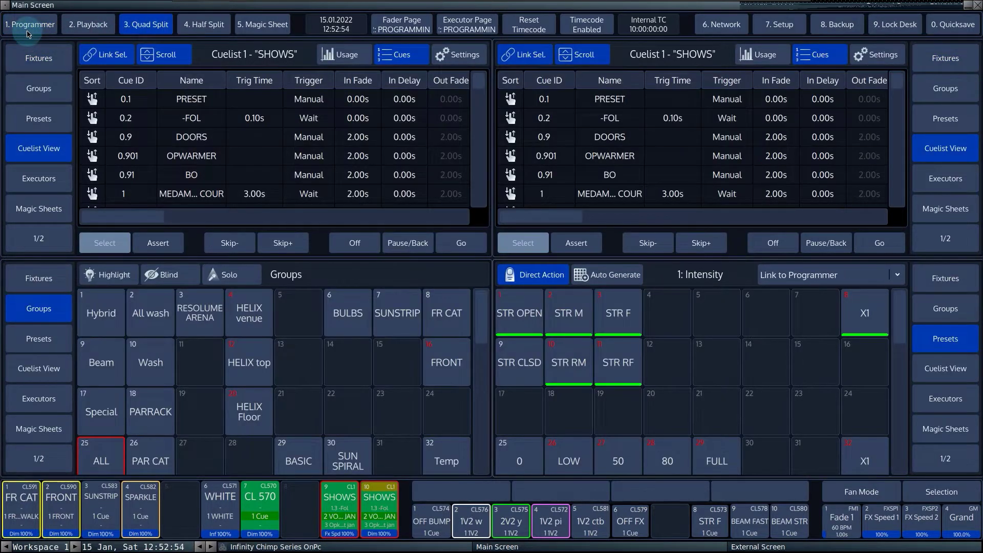
{"action": "left_click", "coordinate": [28, 31]}
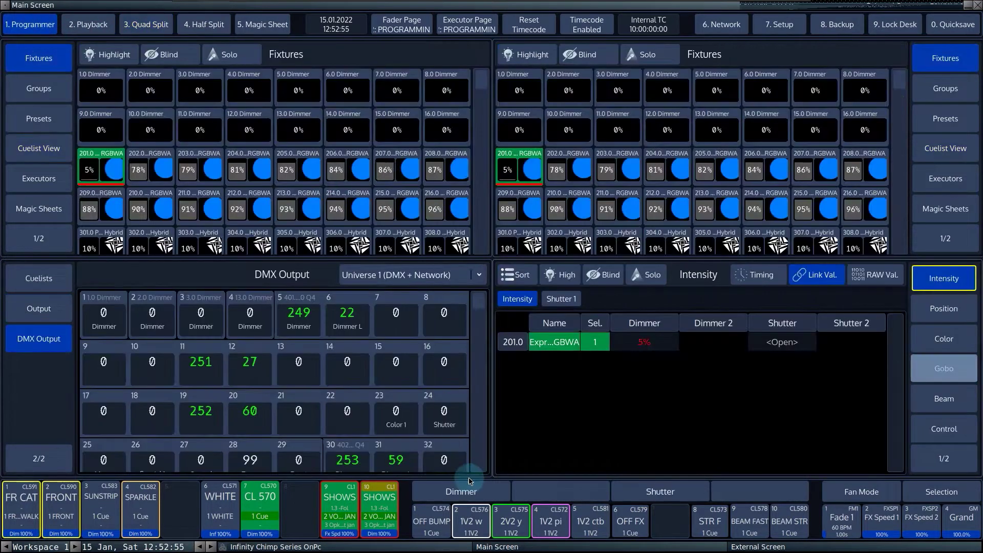
- Use Shift plus a number key on the virtual console panel to open the Network status page
{"action": "left_click", "coordinate": [402, 545]}
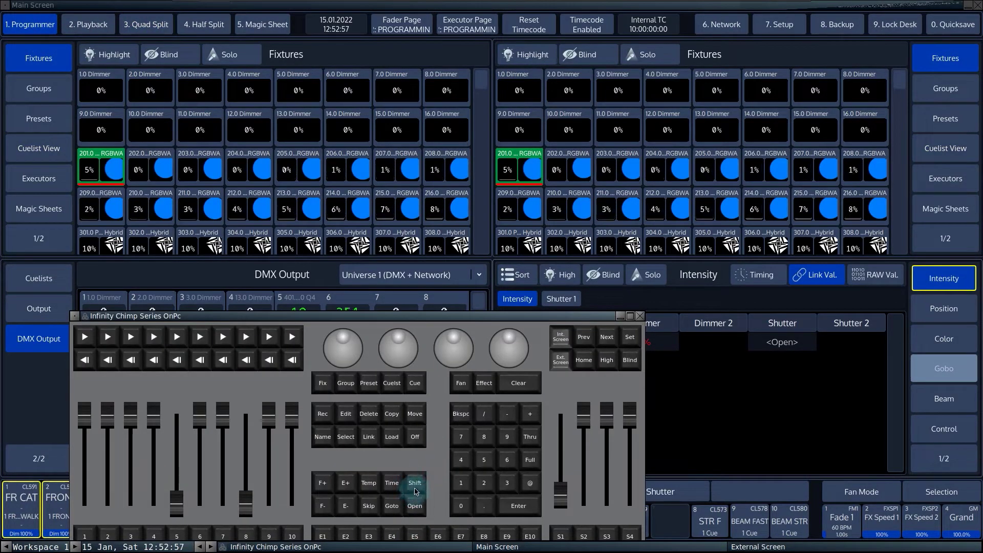
{"action": "left_click", "coordinate": [416, 492]}
{"action": "left_click", "coordinate": [417, 494]}
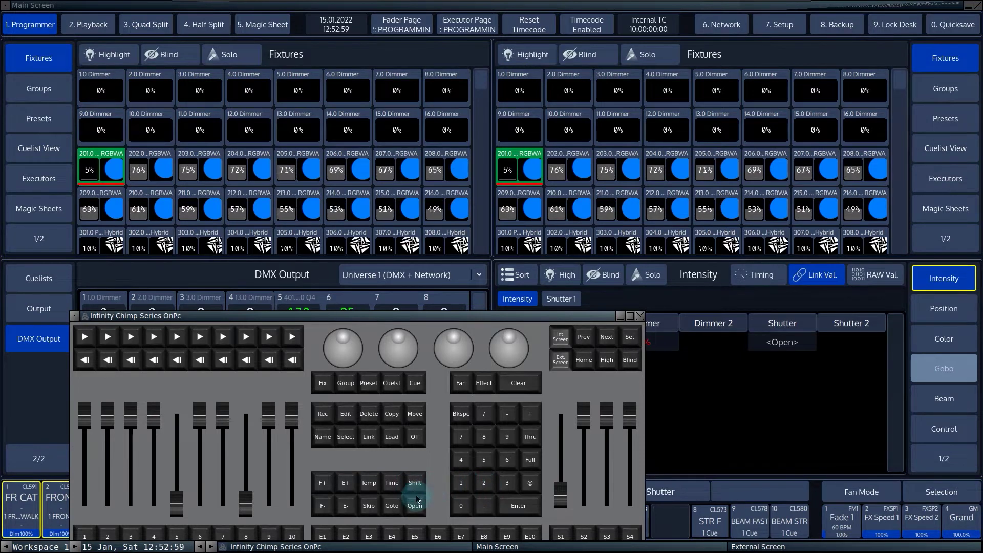
{"action": "left_click", "coordinate": [483, 442]}
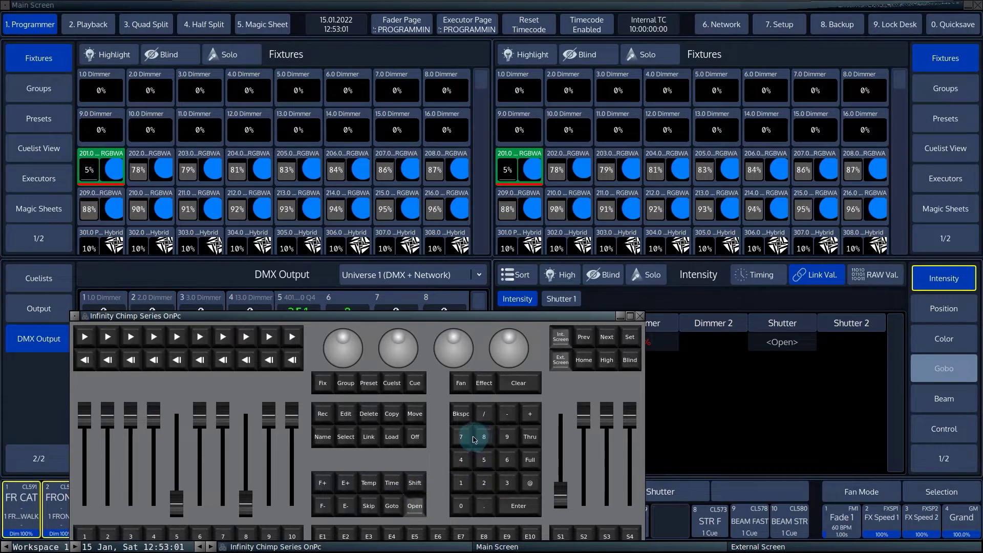
{"action": "left_click", "coordinate": [518, 458]}
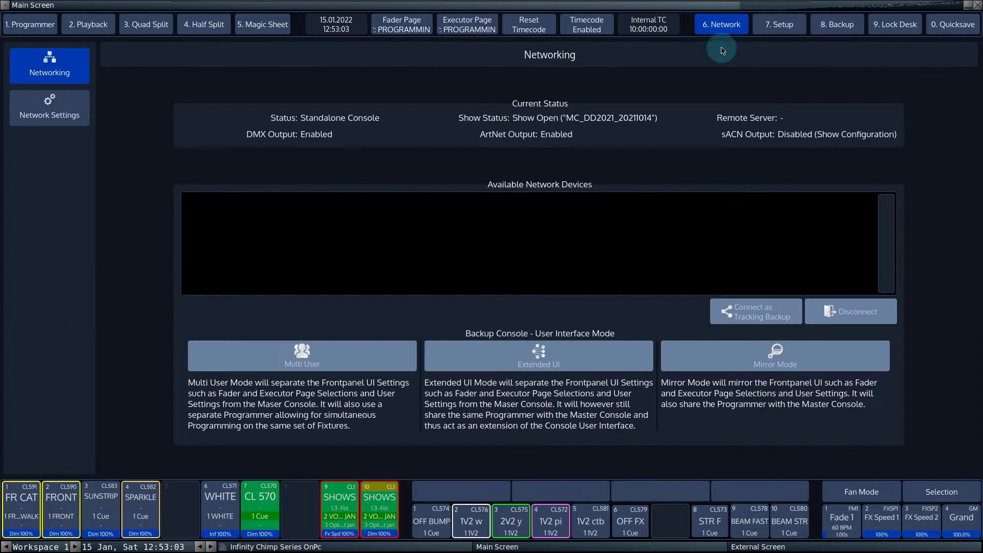
- Return to the programmer page, then use Shift plus a number key to change layouts
{"action": "left_click", "coordinate": [402, 547]}
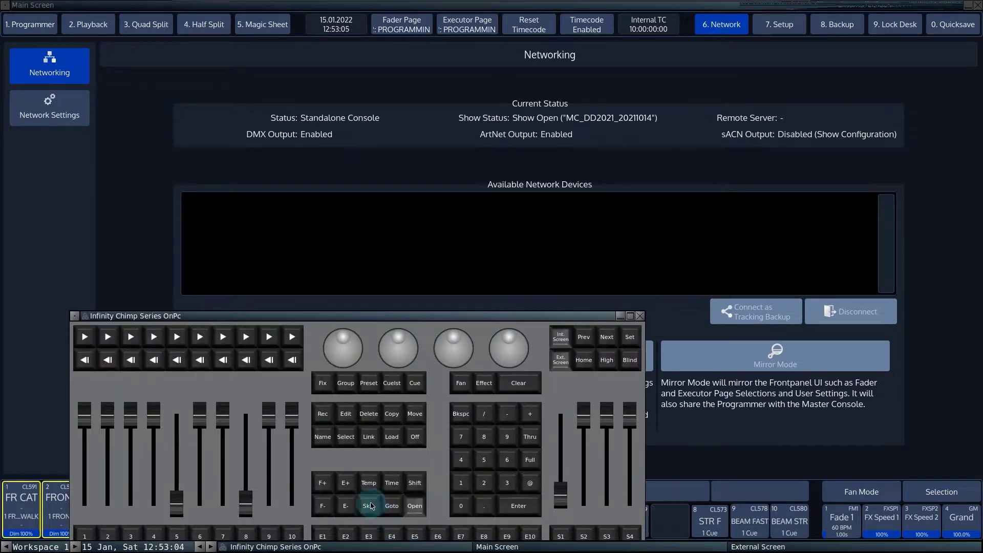
{"action": "left_click", "coordinate": [468, 484]}
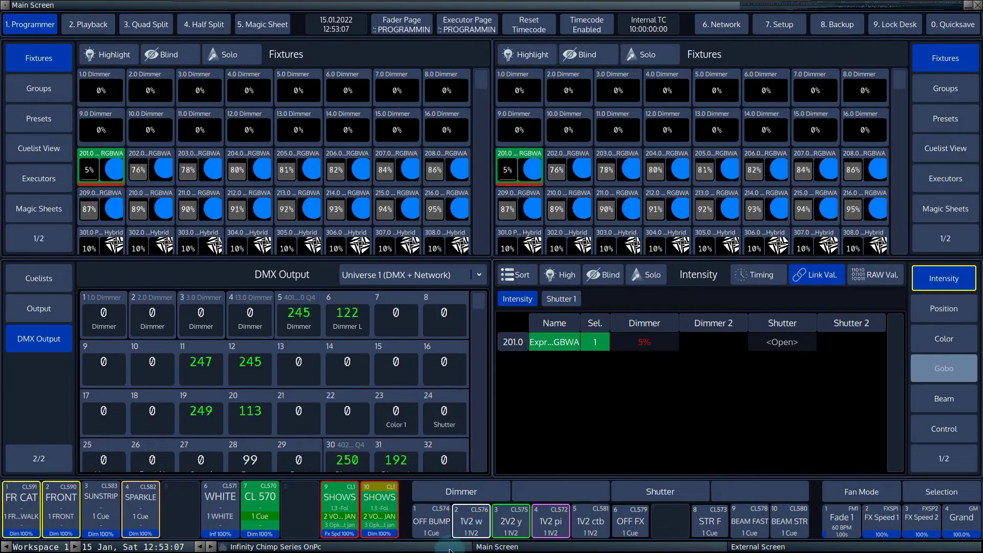
{"action": "left_click", "coordinate": [448, 507]}
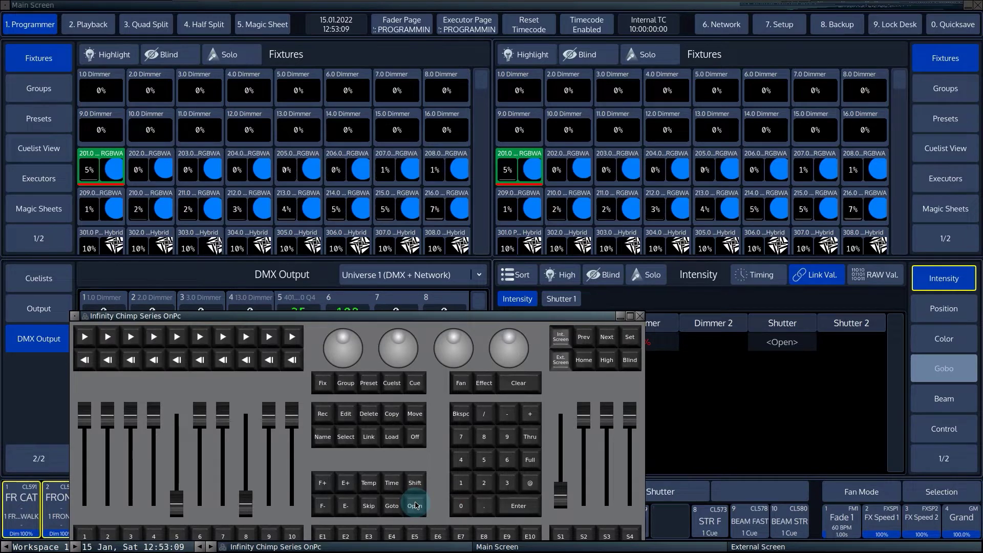
{"action": "left_click", "coordinate": [428, 493]}
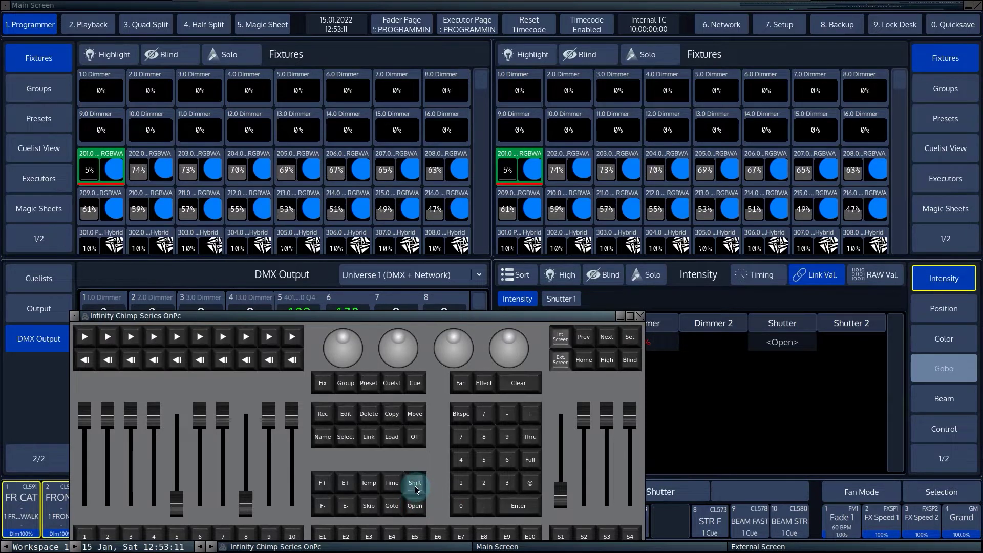
{"action": "left_click", "coordinate": [462, 462]}
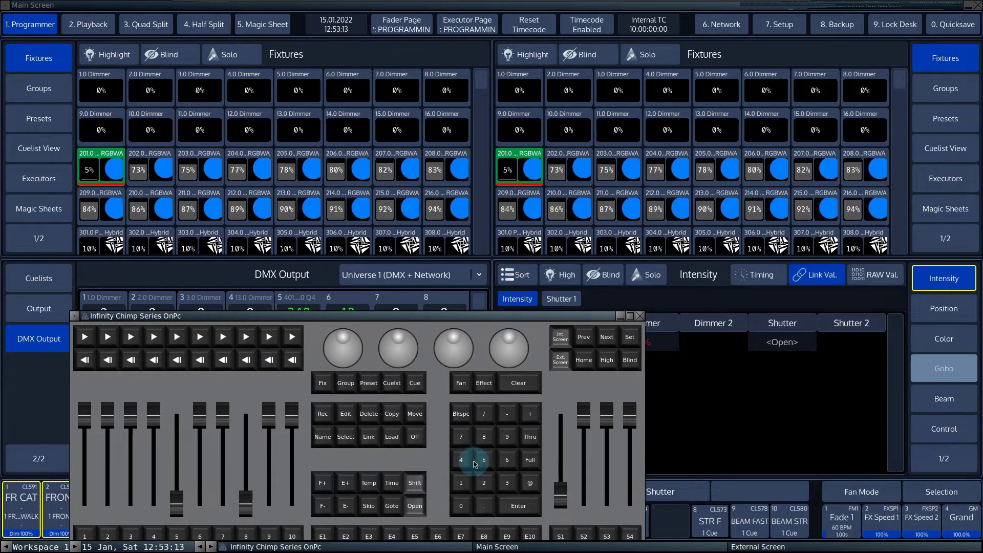
- Show Cuelist 1 "SHOWS" full-screen on the External Screen, with cue 2 "VOICE JAN" active
{"action": "left_click", "coordinate": [558, 542]}
{"action": "left_click", "coordinate": [767, 543]}
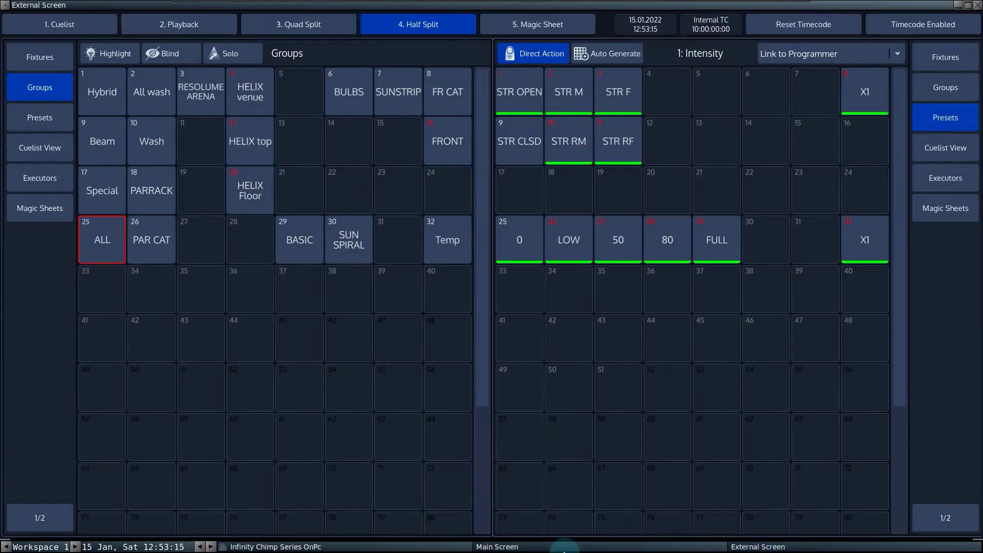
{"action": "left_click", "coordinate": [380, 547]}
{"action": "left_click", "coordinate": [335, 485]}
{"action": "left_click", "coordinate": [378, 505]}
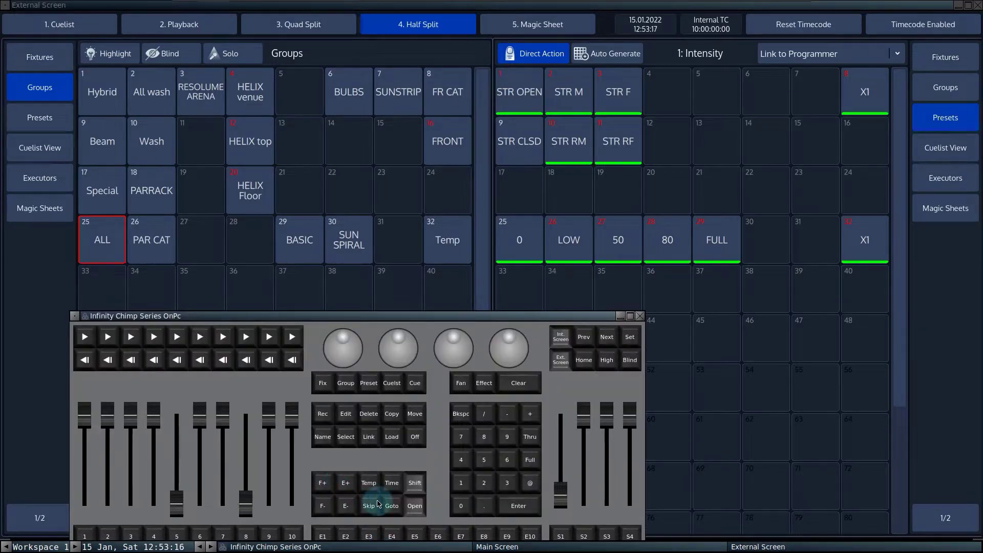
{"action": "left_click", "coordinate": [453, 489]}
{"action": "left_click", "coordinate": [400, 524]}
{"action": "left_click", "coordinate": [399, 546]}
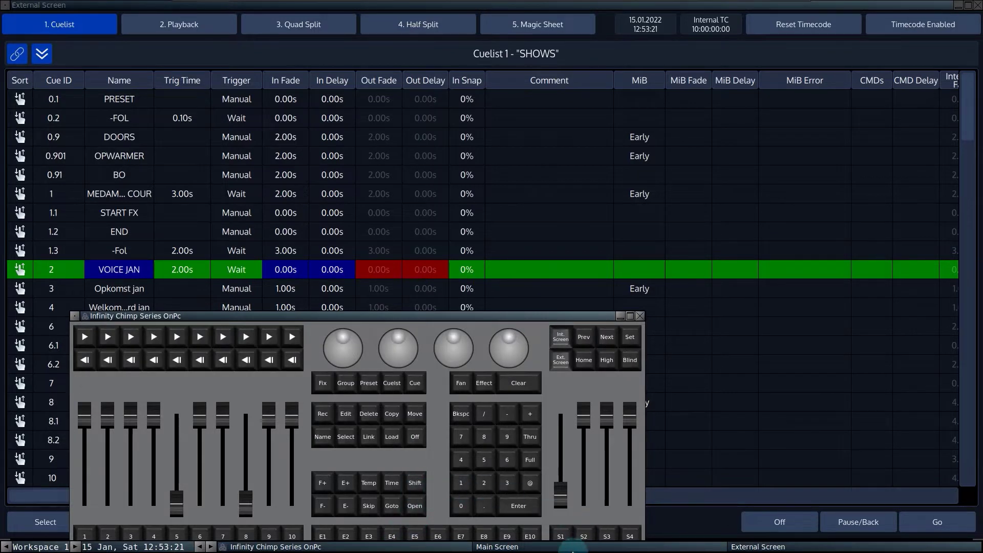
{"action": "left_click", "coordinate": [750, 547]}
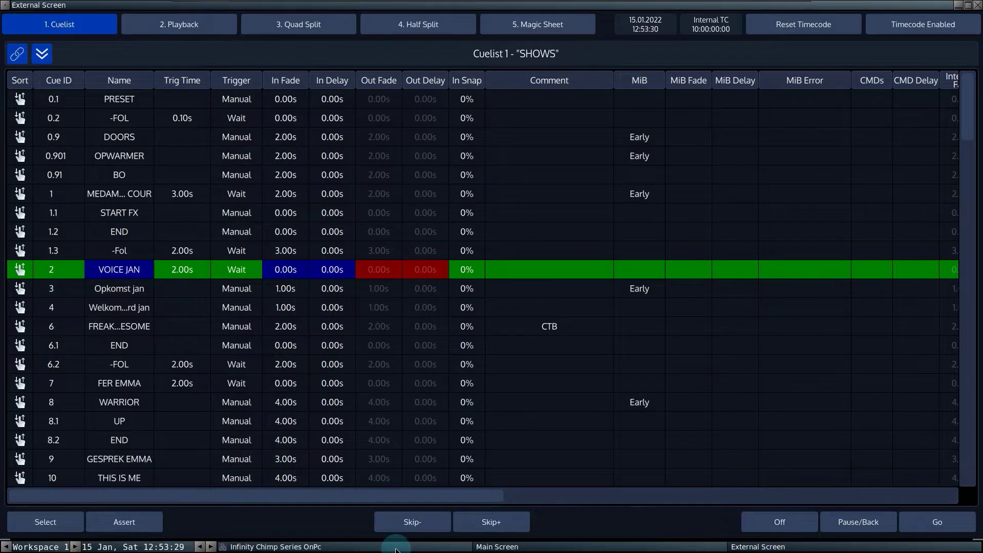
- Bring the Main Screen's programmer layout back to the front
{"action": "left_click", "coordinate": [178, 24]}
{"action": "left_click", "coordinate": [59, 24]}
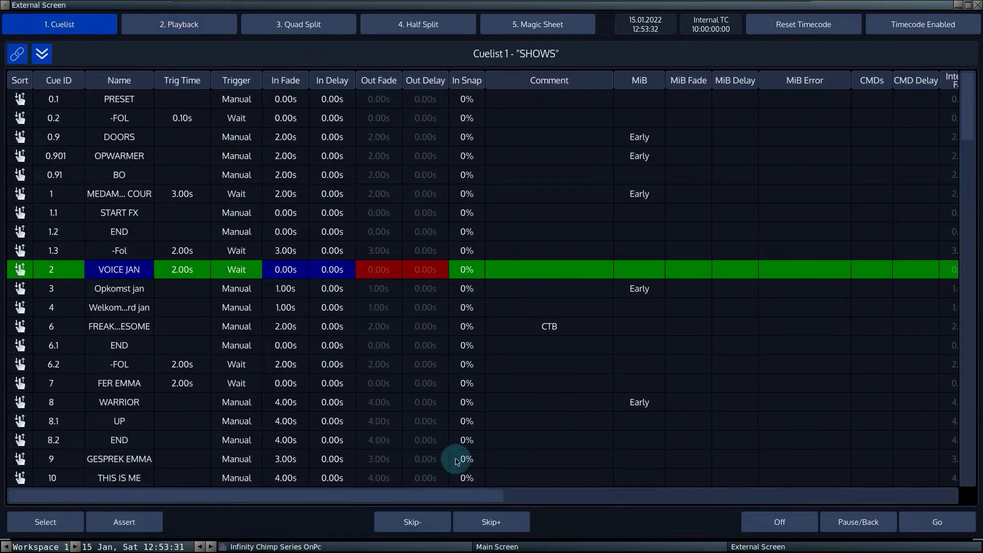
{"action": "left_click", "coordinate": [499, 546]}
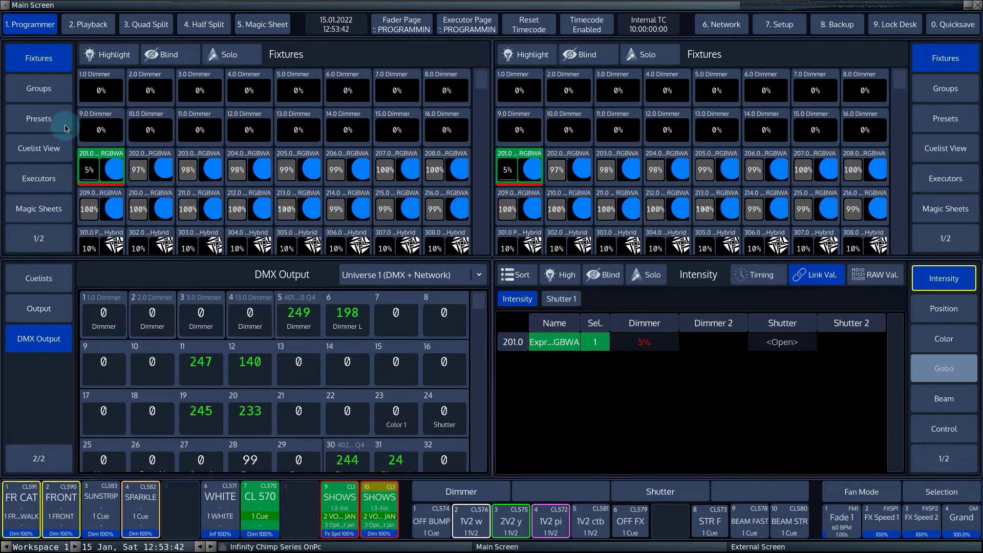
- Show Groups, then toggle Programmer and Playback, ending on Playback with Cuelist 604 "AUTO INT"
{"action": "left_click", "coordinate": [47, 93]}
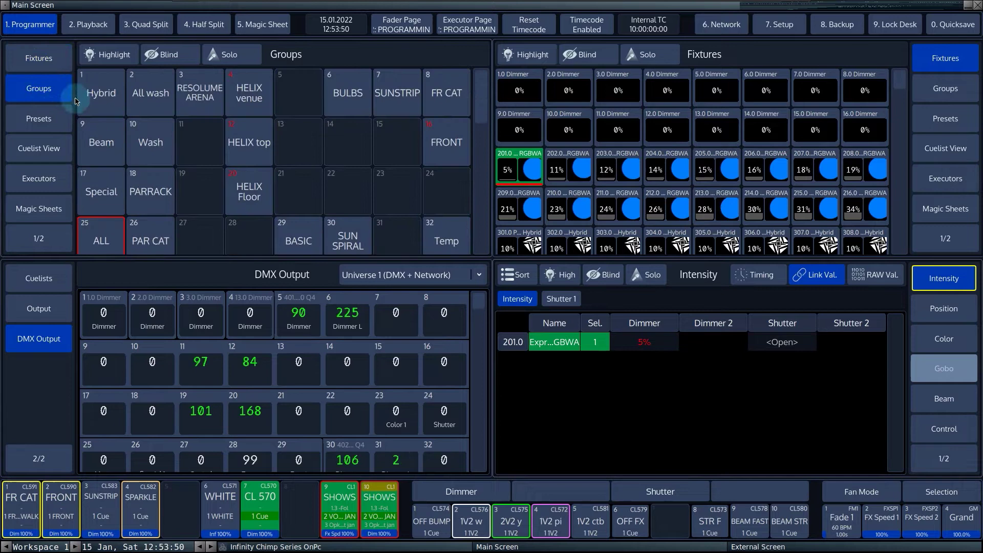
{"action": "left_click", "coordinate": [85, 27]}
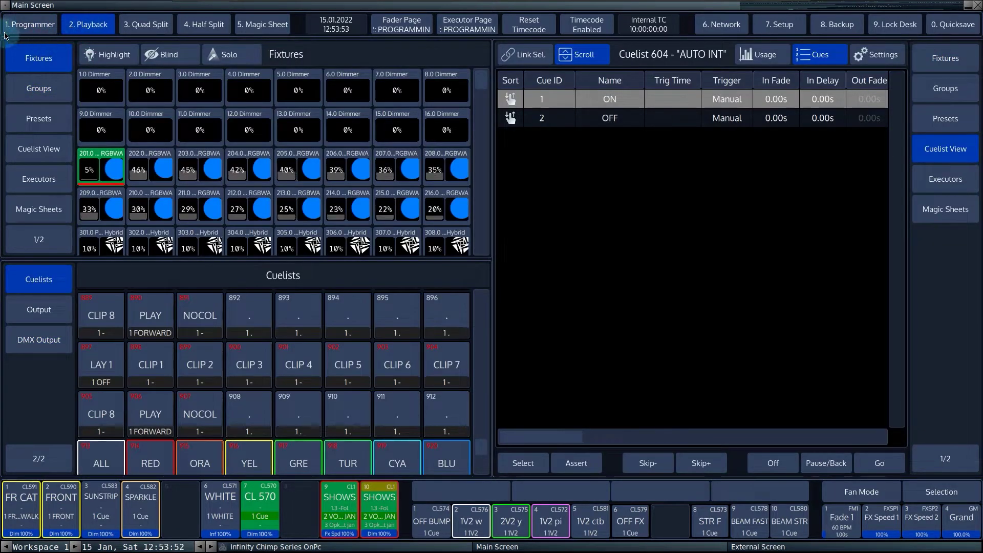
{"action": "left_click", "coordinate": [9, 28]}
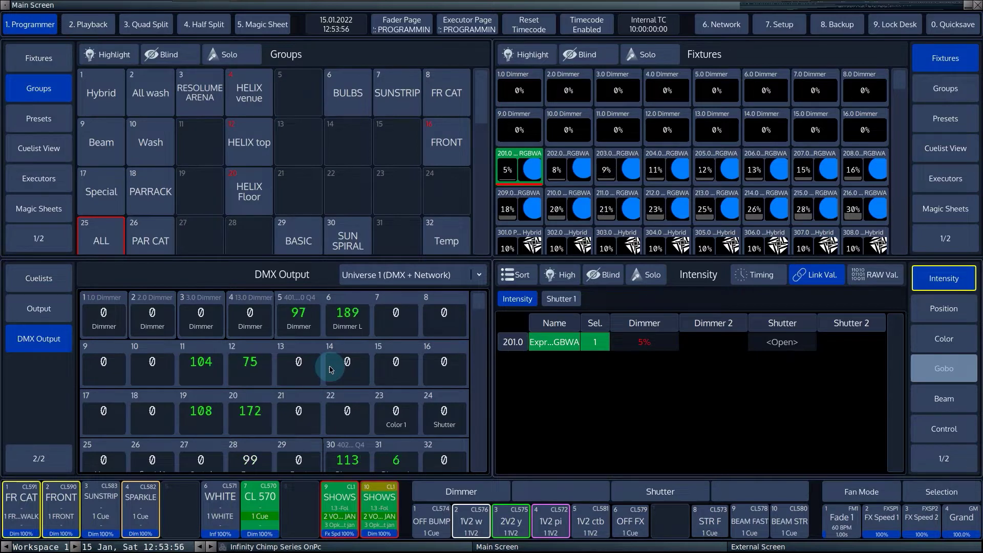
{"action": "left_click", "coordinate": [85, 24]}
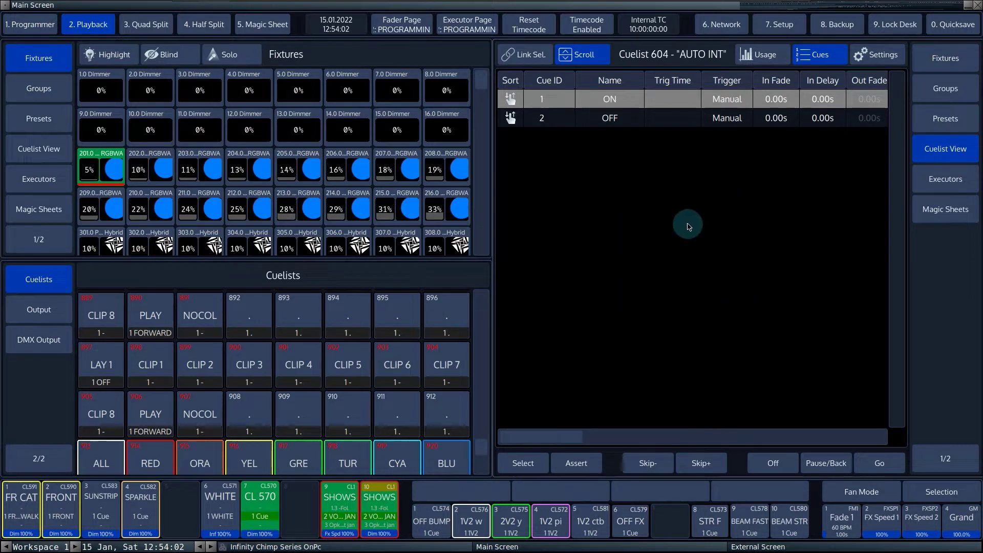
- Swap the cue view for Magic Sheets from view page 2/2 and zoom out to 0.25
{"action": "left_click", "coordinate": [945, 458]}
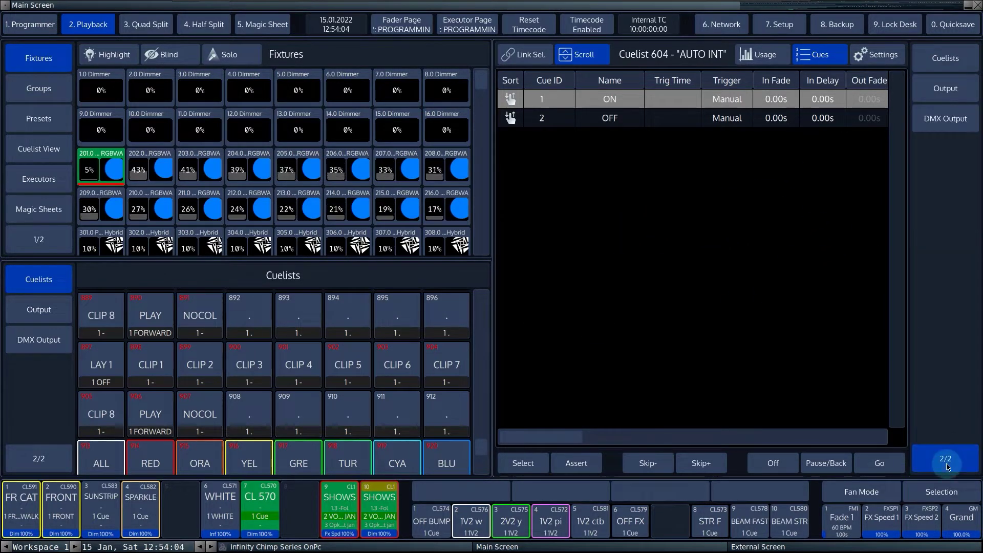
{"action": "left_click", "coordinate": [945, 458]}
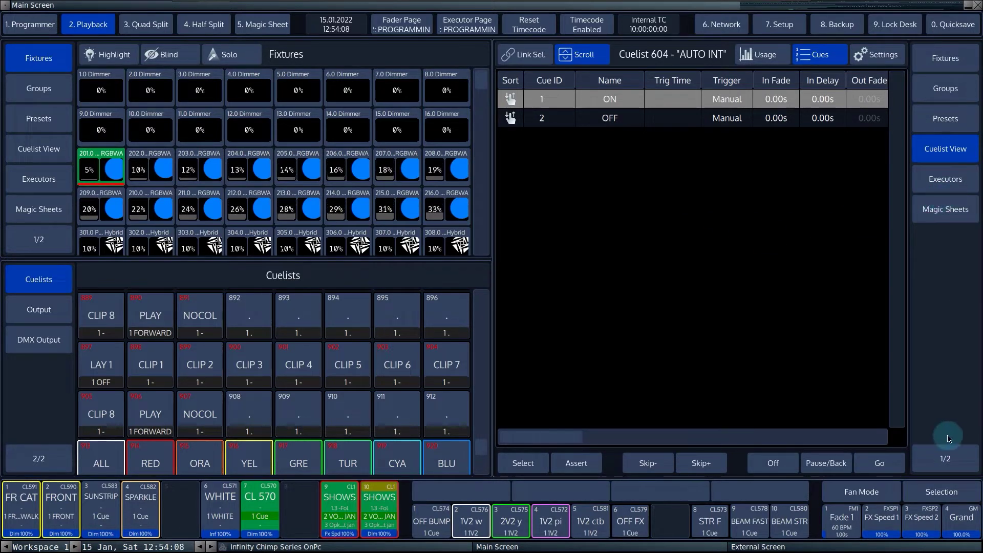
{"action": "left_click", "coordinate": [937, 458]}
{"action": "left_click", "coordinate": [946, 458]}
{"action": "left_click", "coordinate": [948, 210]}
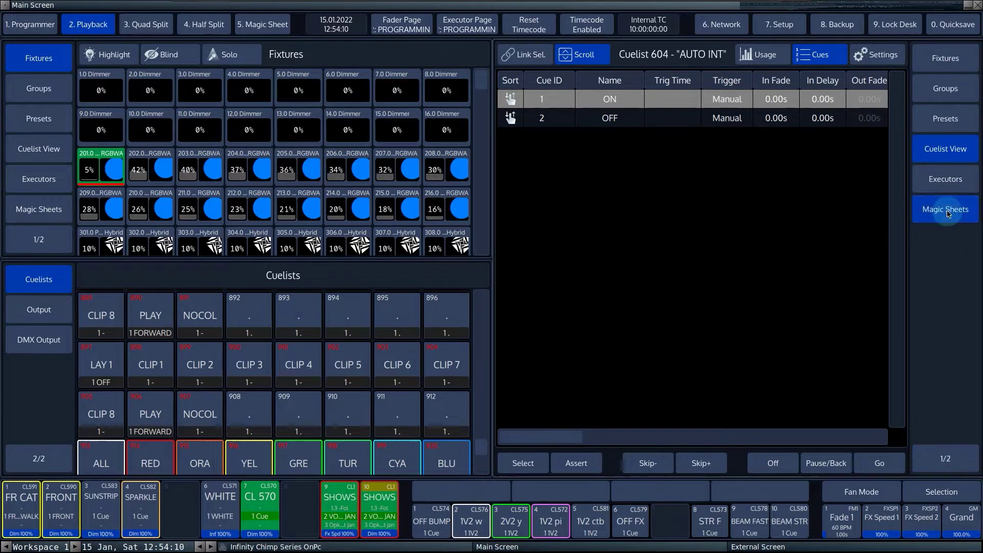
{"action": "left_click", "coordinate": [895, 81]}
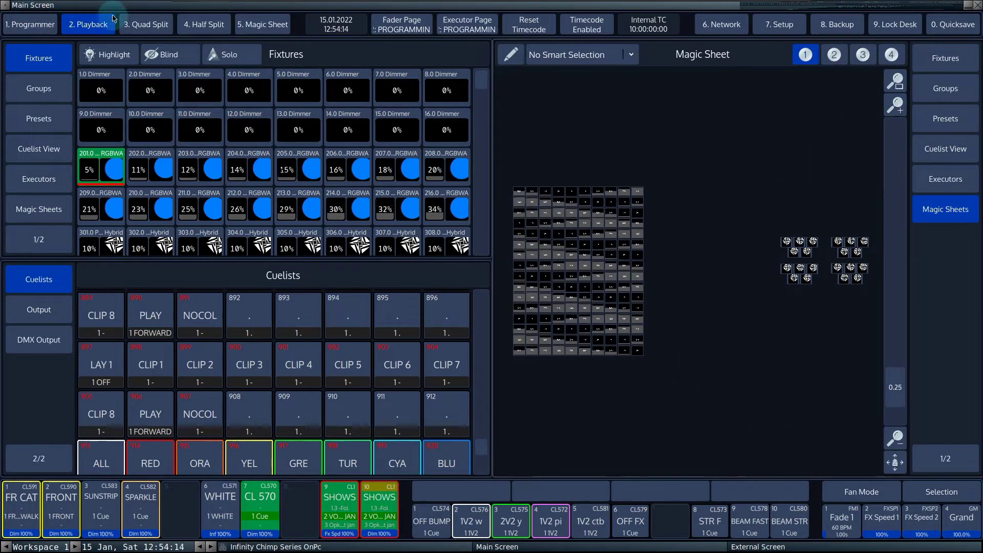
- In Quad Split, change the views to groups, presets, cuelist and the virtual executors pool
{"action": "left_click", "coordinate": [147, 25]}
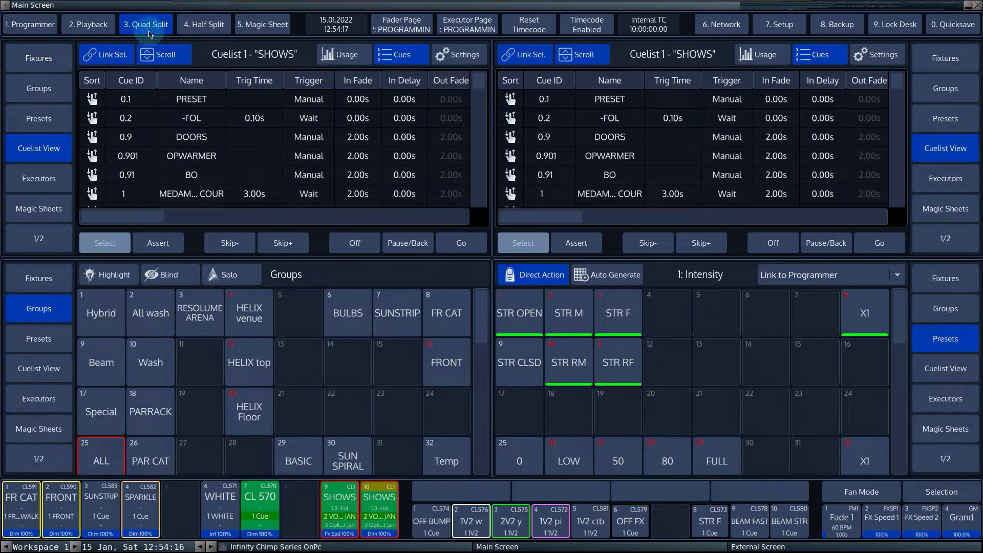
{"action": "left_click", "coordinate": [945, 88]}
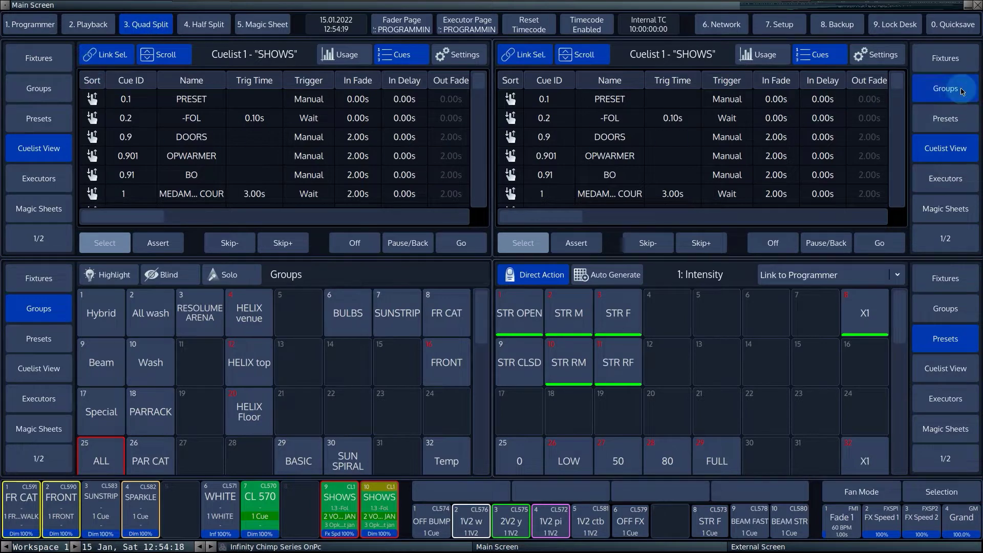
{"action": "left_click", "coordinate": [9, 336]}
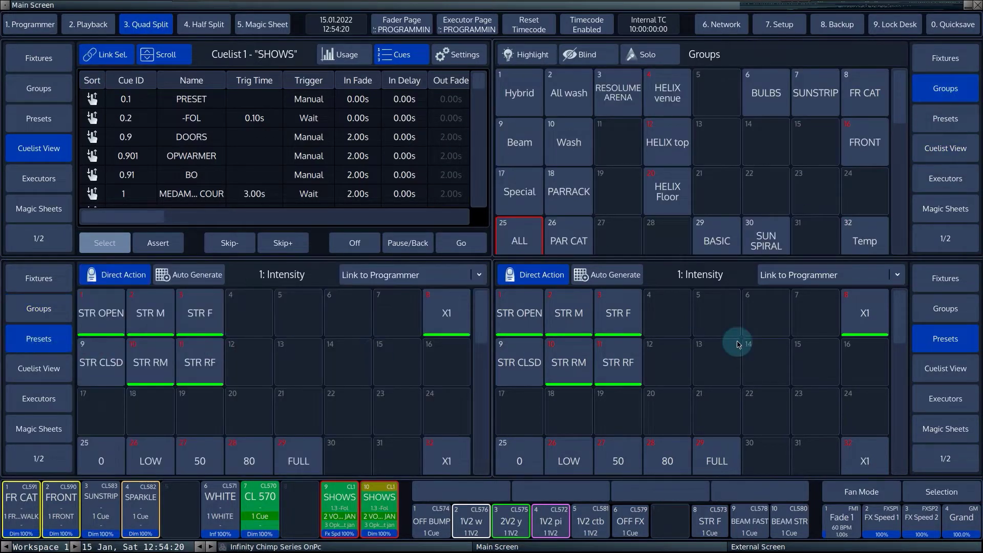
{"action": "left_click", "coordinate": [946, 373]}
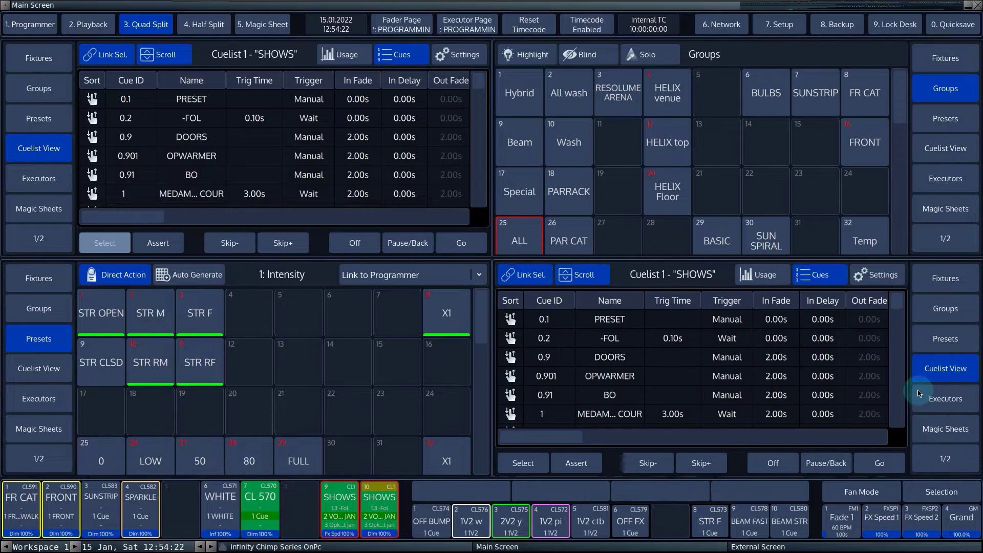
{"action": "left_click", "coordinate": [945, 398]}
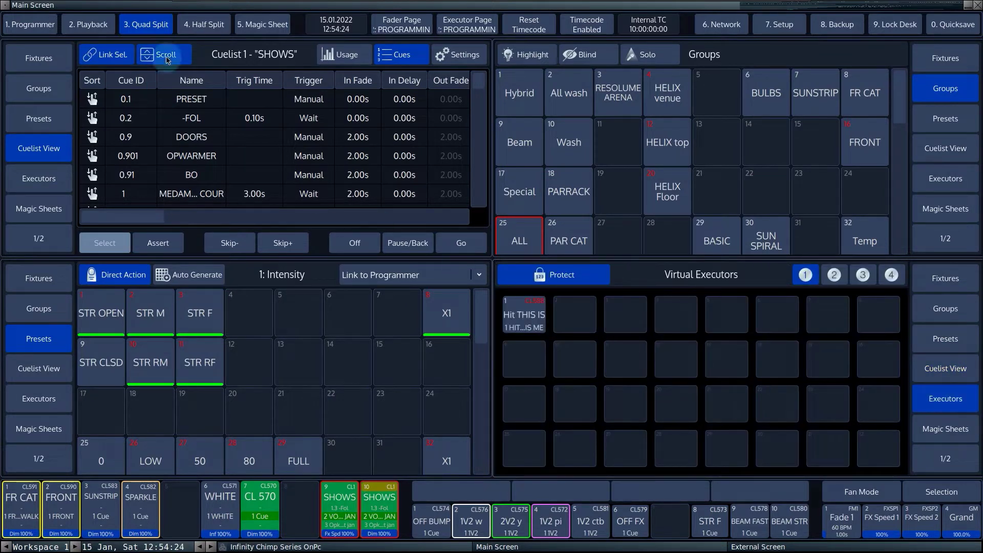
- Show Half Split with Fixtures beside the cuelist, then open Magic Sheet 4 "Free Hand Selection"
{"action": "left_click", "coordinate": [194, 35]}
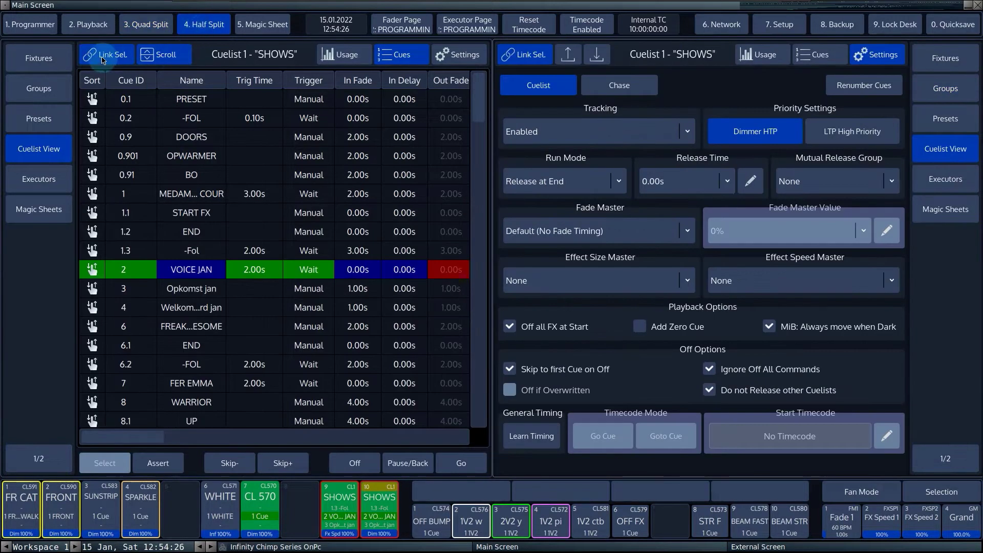
{"action": "left_click", "coordinate": [946, 53]}
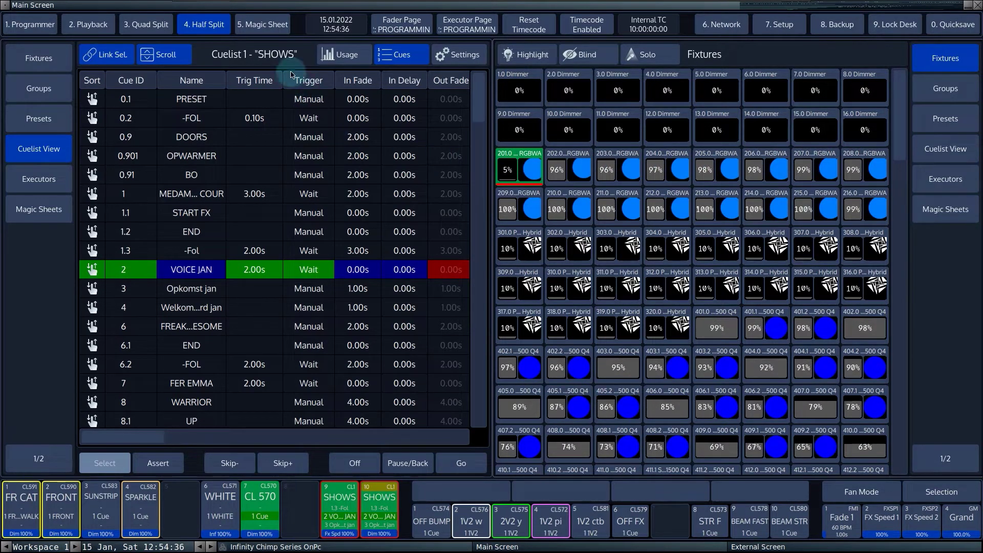
{"action": "left_click", "coordinate": [262, 32]}
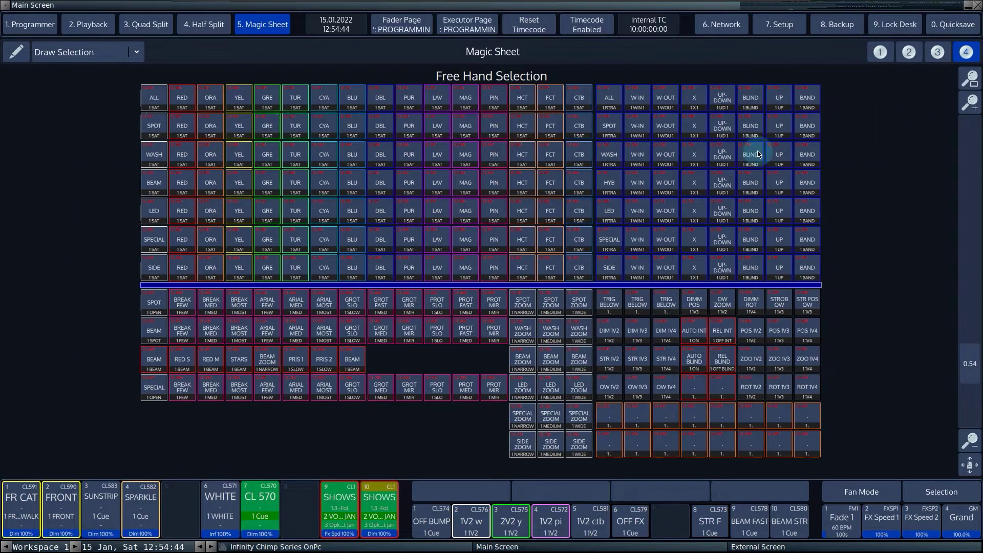
- Step through the Network, Setup and Backup pages, showing 365 fixtures and 1078 cues
{"action": "left_click", "coordinate": [722, 27]}
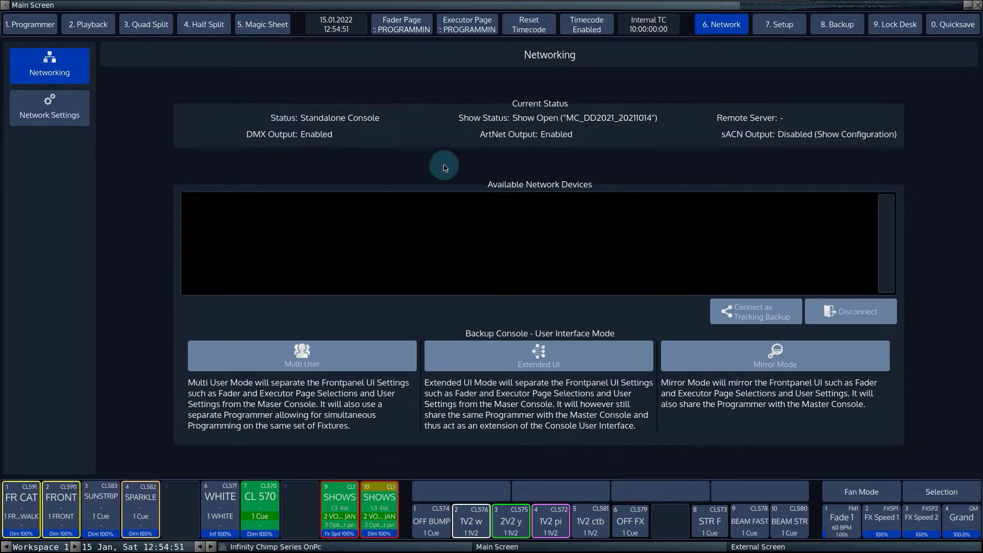
{"action": "left_click", "coordinate": [788, 32]}
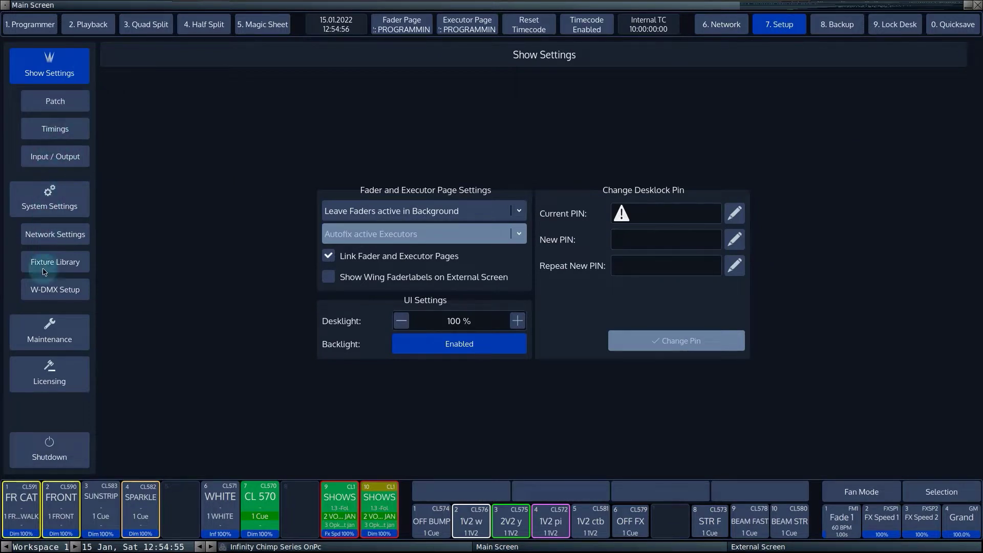
{"action": "left_click", "coordinate": [833, 29]}
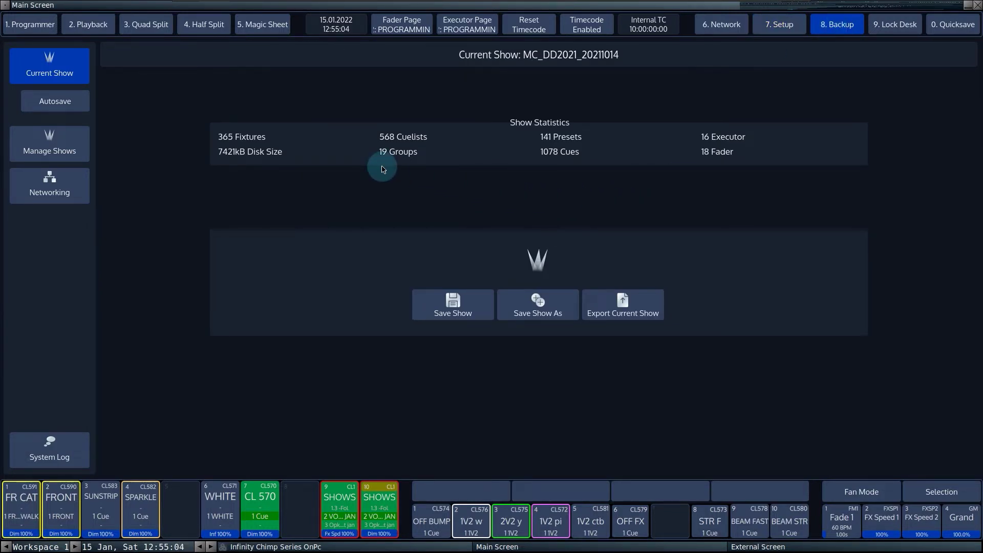
- Lock the desk, unlock it with the keypad code, then bring the External Screen forward
{"action": "left_click", "coordinate": [902, 29]}
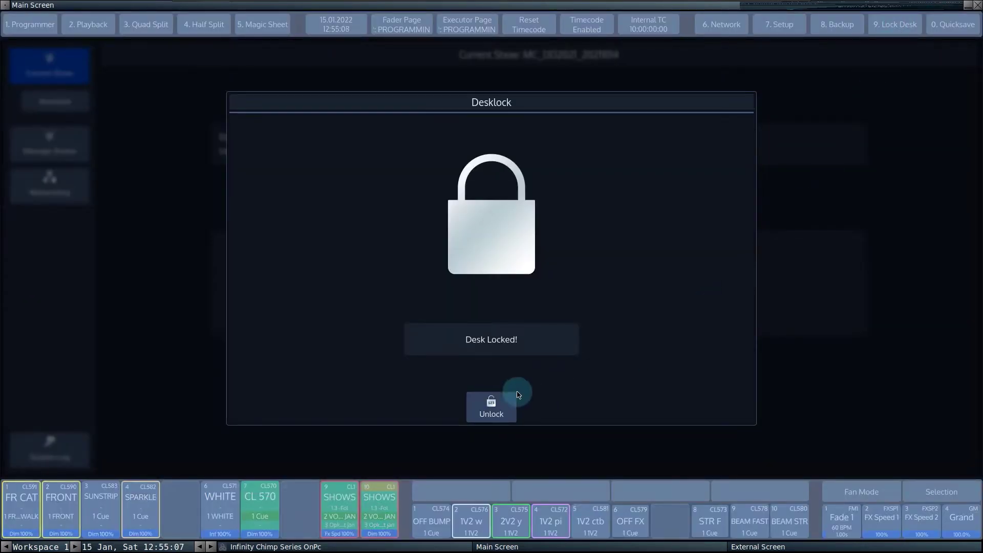
{"action": "left_click", "coordinate": [496, 415]}
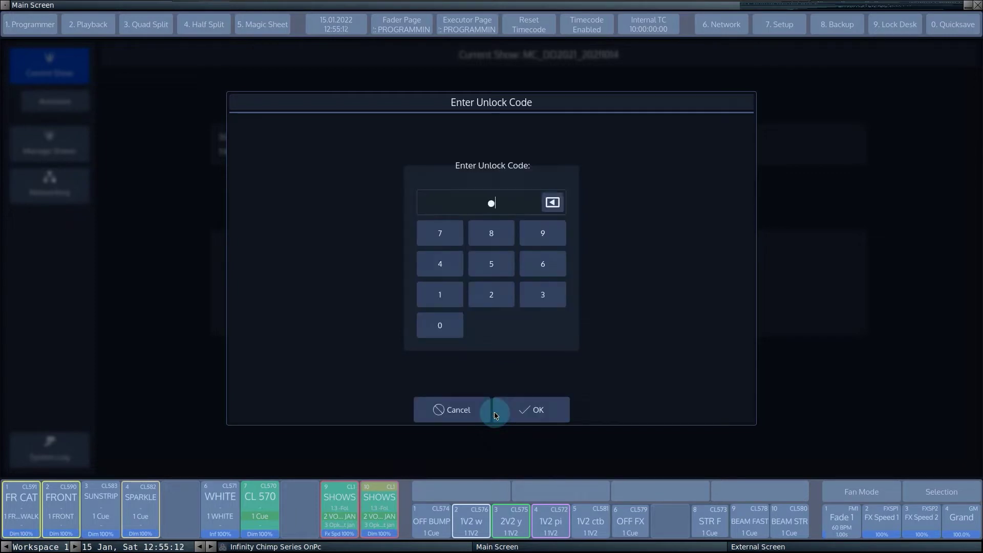
{"action": "left_click", "coordinate": [495, 415]}
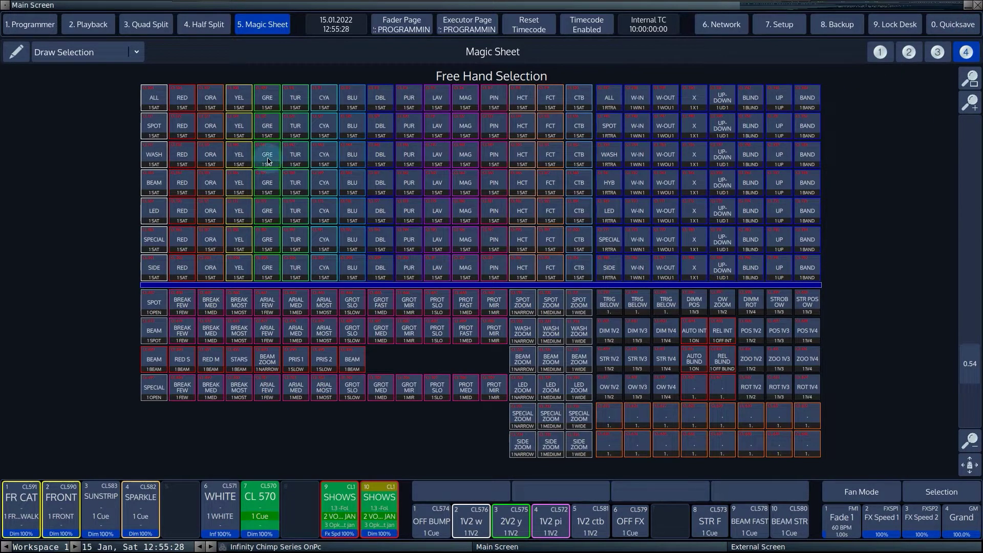
{"action": "left_click", "coordinate": [753, 547]}
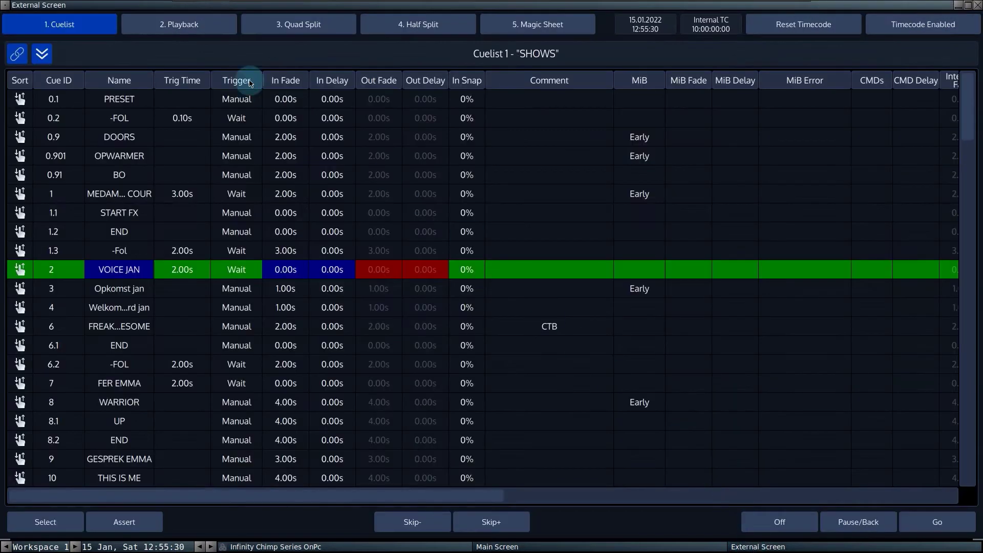
- Cycle the External Screen through Playback, Quad Split, Half Split, Magic Sheet and back to Cuelist
{"action": "left_click", "coordinate": [155, 23]}
{"action": "left_click", "coordinate": [279, 25]}
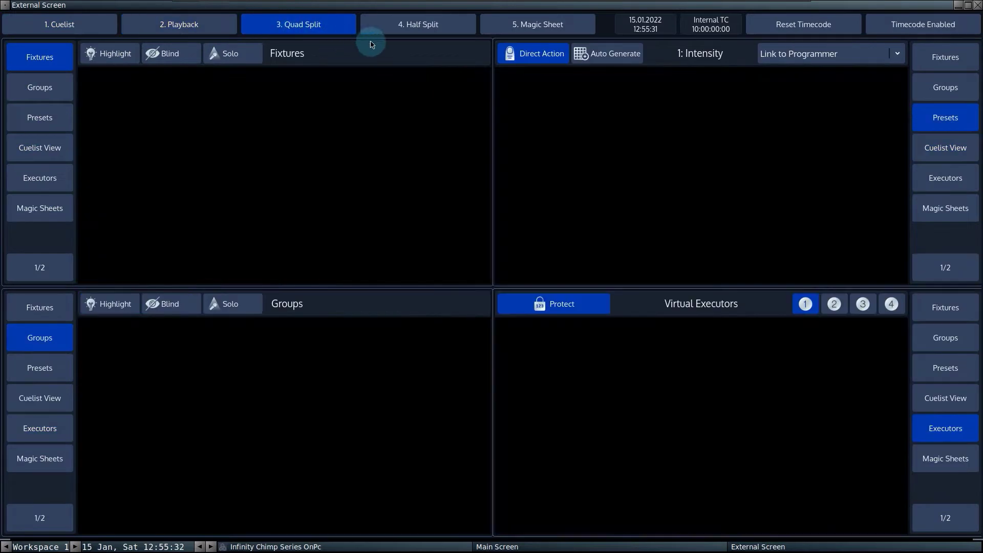
{"action": "left_click", "coordinate": [410, 25]}
{"action": "left_click", "coordinate": [506, 24]}
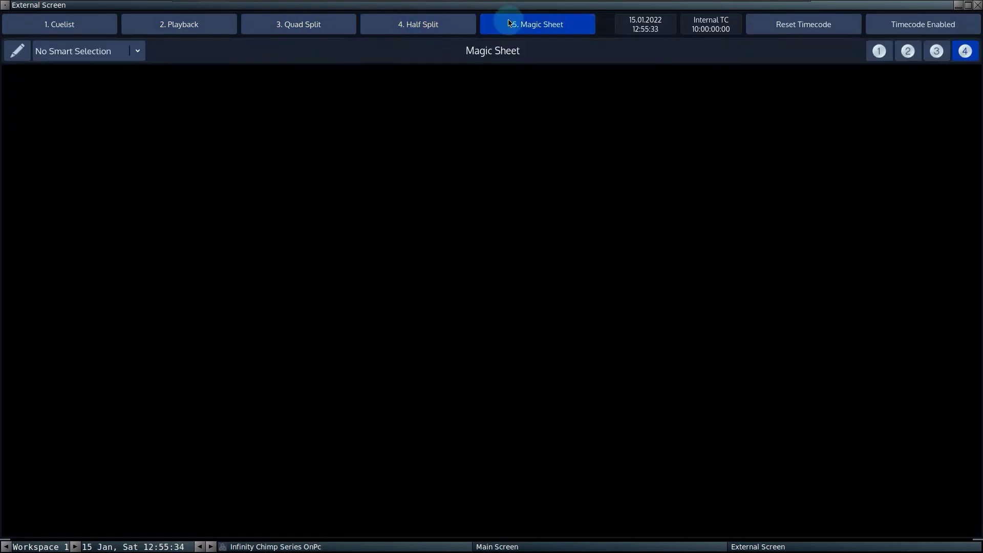
{"action": "left_click", "coordinate": [72, 32]}
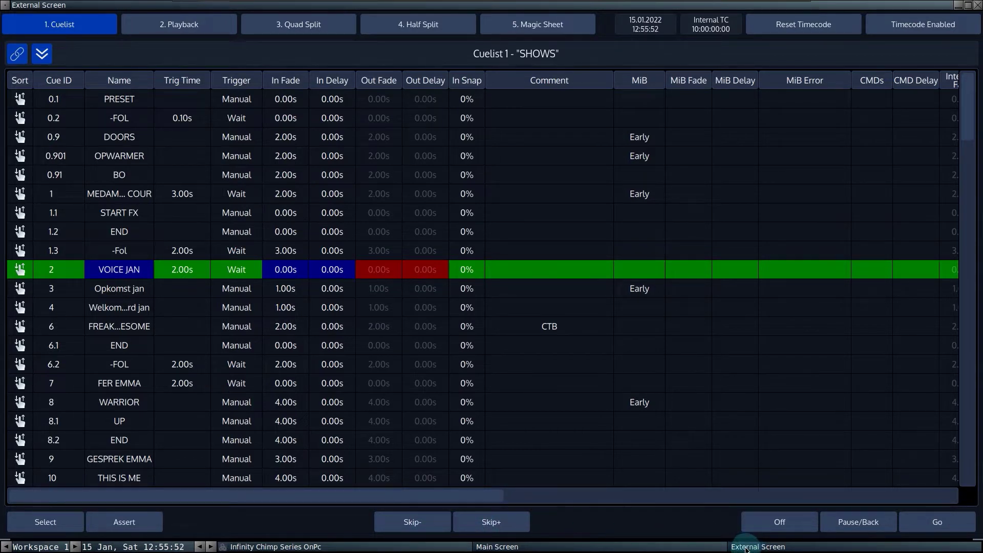
- Open the Main Screen's Programmer layout and scroll through the Fixtures pool
{"action": "left_click", "coordinate": [643, 549]}
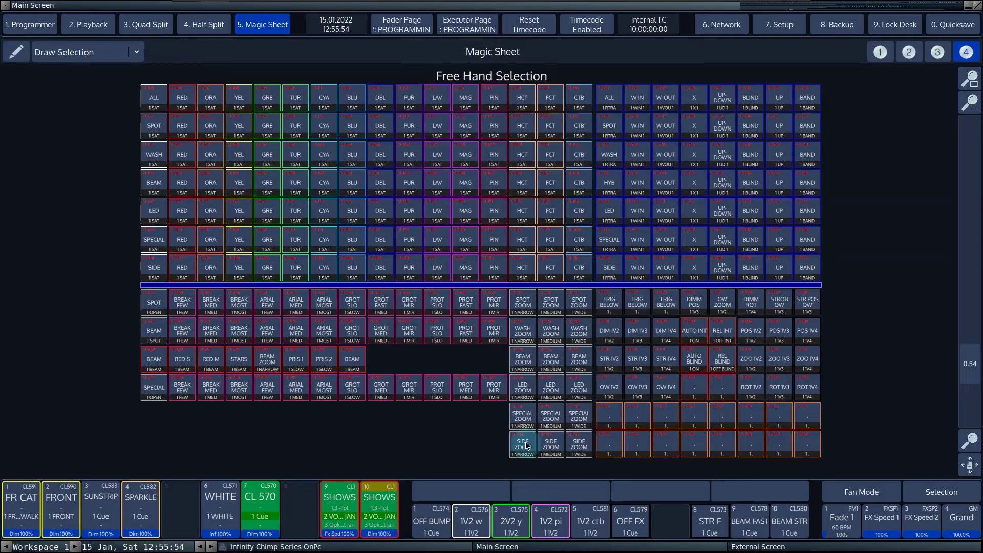
{"action": "left_click", "coordinate": [38, 24]}
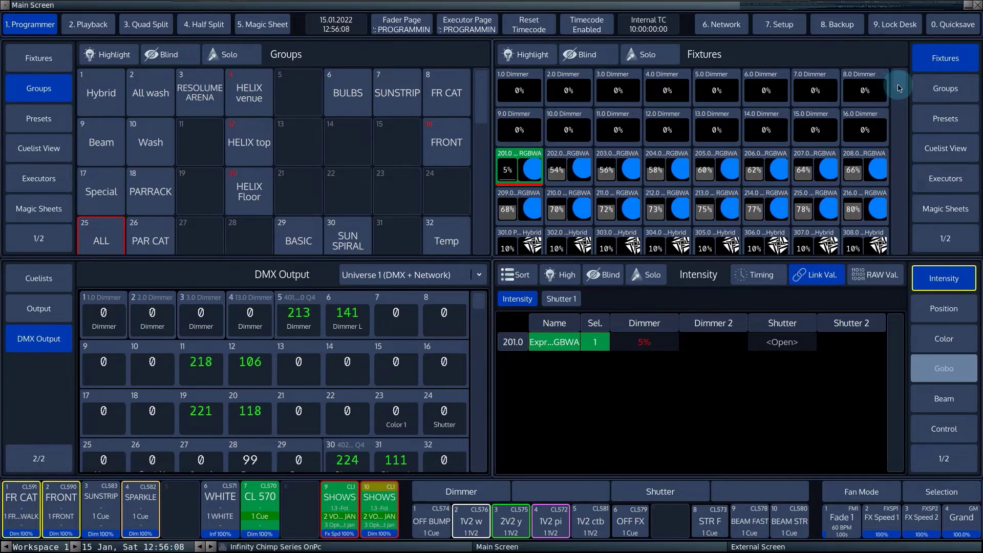
{"action": "left_click_drag", "start_coordinate": [900, 88], "coordinate": [899, 107]}
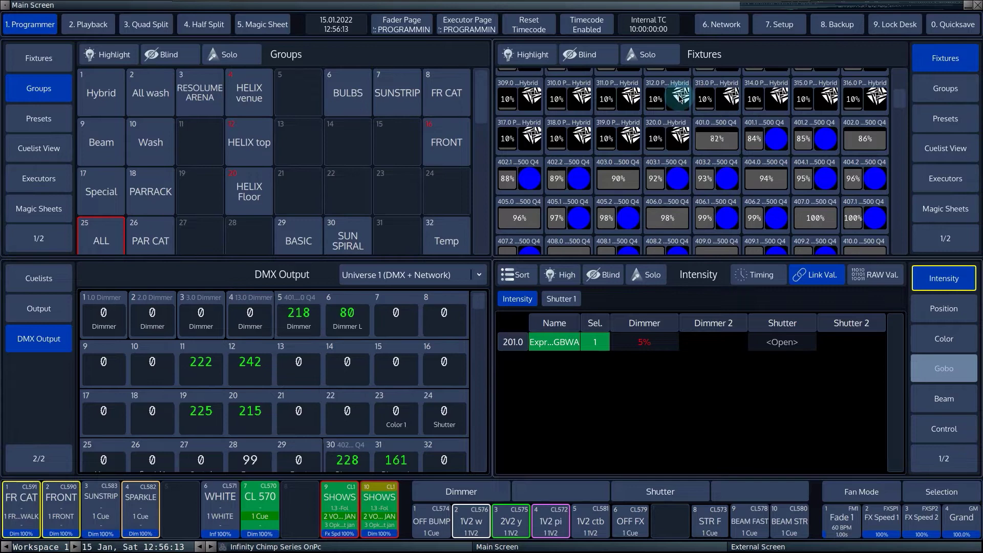
{"action": "mouse_move", "coordinate": [903, 100]}
{"action": "left_mouse_down"}
{"action": "mouse_move", "coordinate": [909, 133]}
{"action": "mouse_move", "coordinate": [901, 79]}
{"action": "left_mouse_up"}
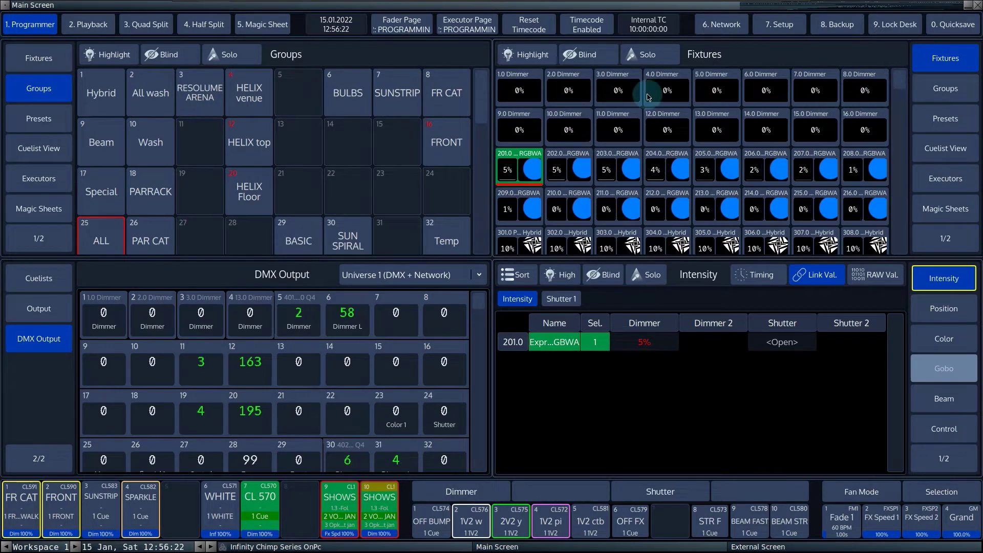
- Toggle Highlight, Blind and Solo on the selection, then deselect fixture 201
{"action": "left_click", "coordinate": [550, 60]}
{"action": "left_click", "coordinate": [583, 56]}
{"action": "left_click", "coordinate": [587, 56]}
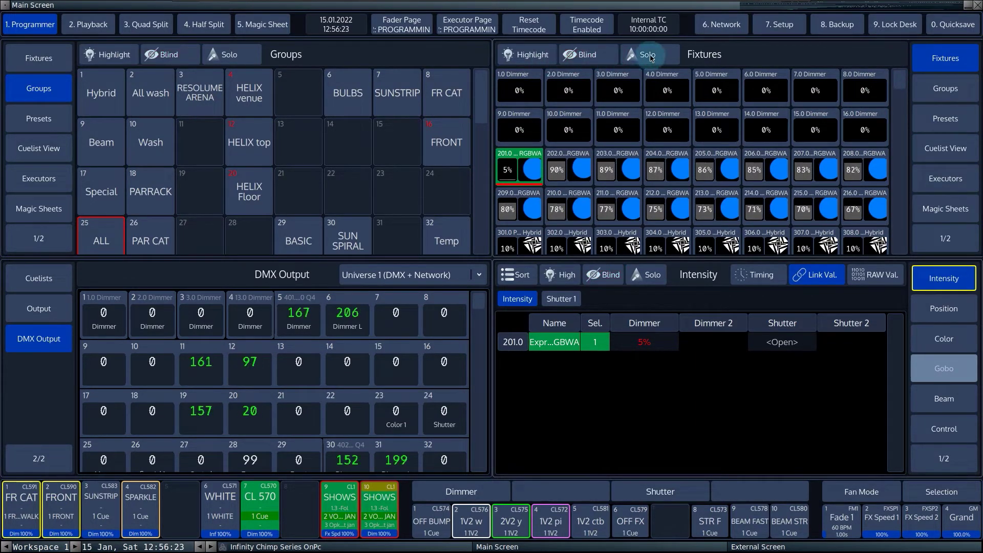
{"action": "left_click", "coordinate": [660, 58]}
{"action": "left_click", "coordinate": [660, 57]}
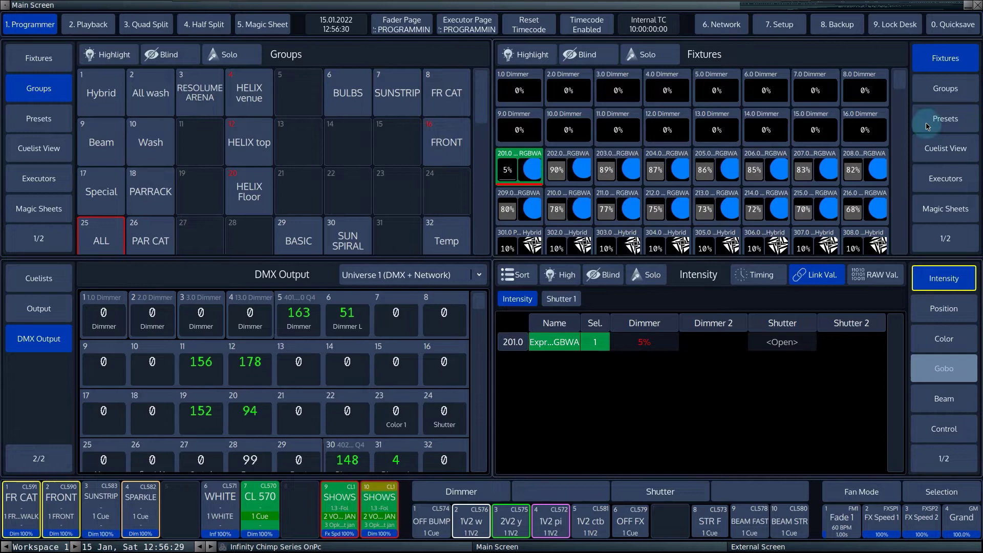
{"action": "left_click", "coordinate": [518, 166]}
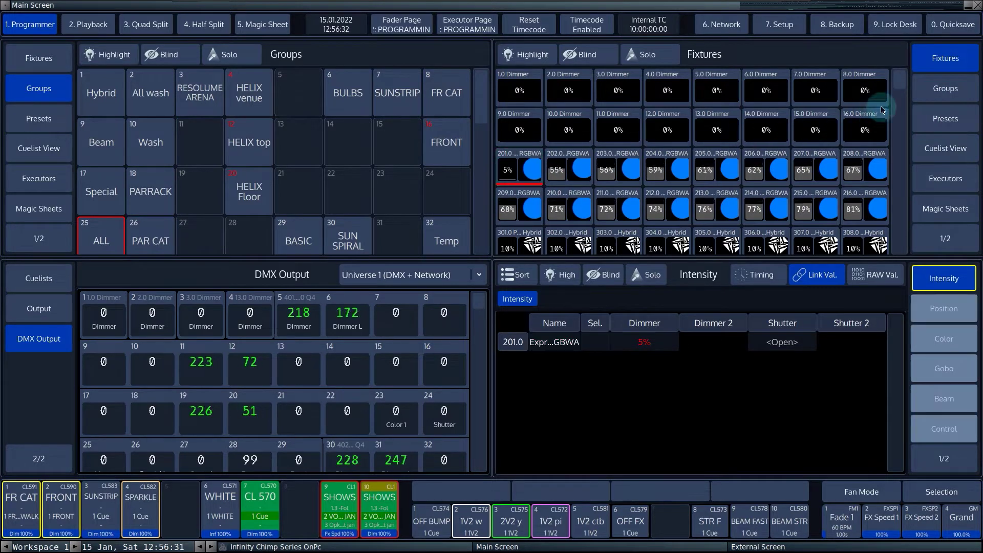
- Change the right pool to Groups, scroll it, then show the Intensity presets pool
{"action": "left_click", "coordinate": [945, 89]}
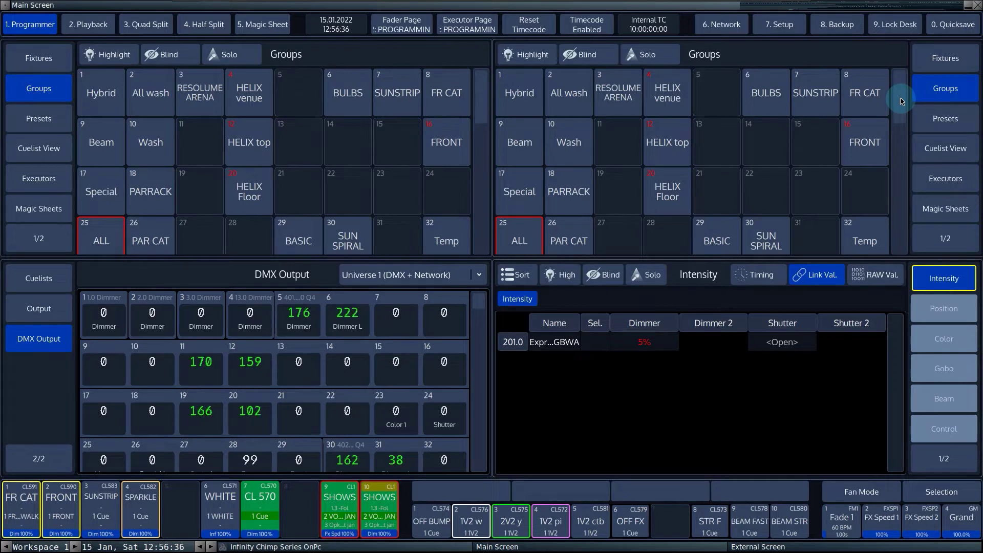
{"action": "left_click_drag", "start_coordinate": [903, 101], "coordinate": [891, 231]}
{"action": "left_click", "coordinate": [950, 119]}
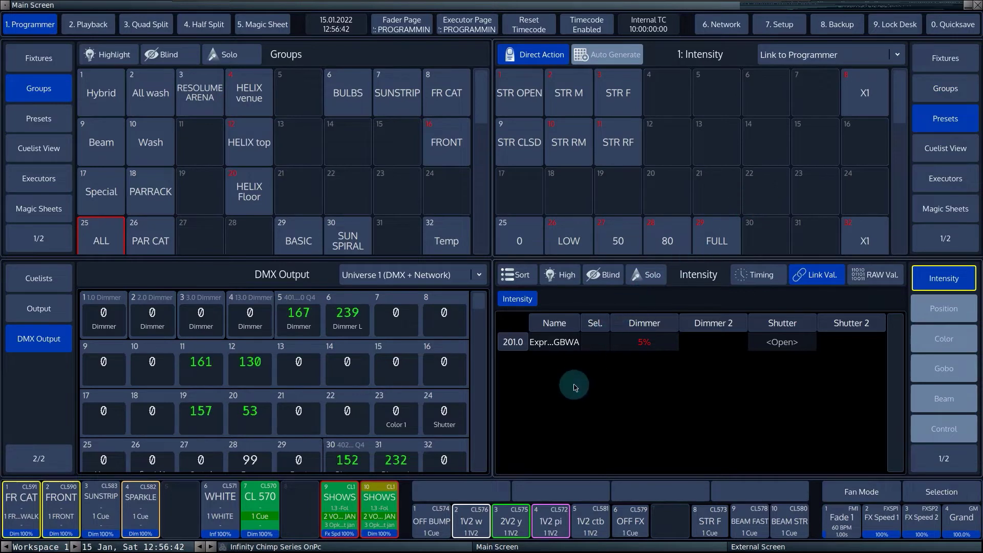
- Check the preset category list, then clear the programmer from the virtual console
{"action": "left_click", "coordinate": [821, 61]}
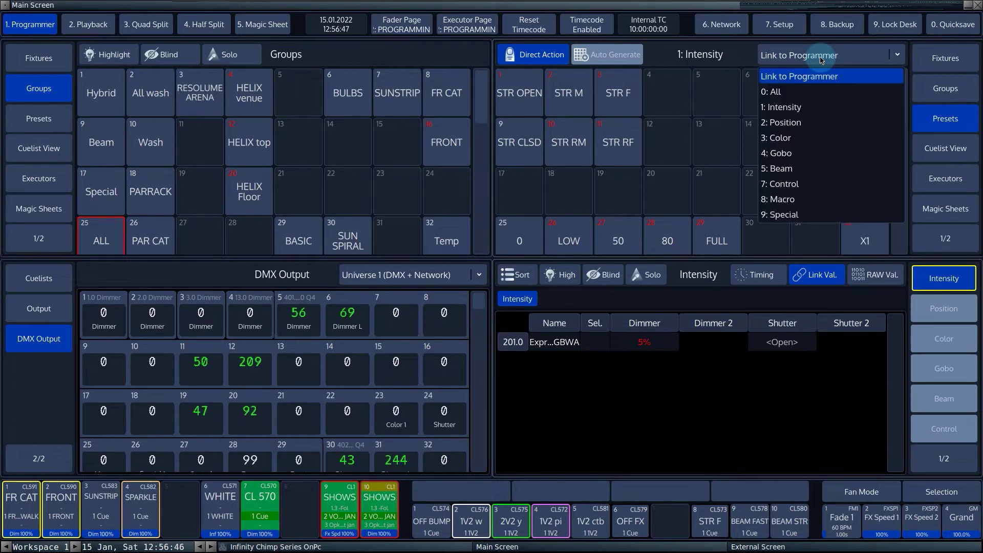
{"action": "left_click", "coordinate": [677, 53]}
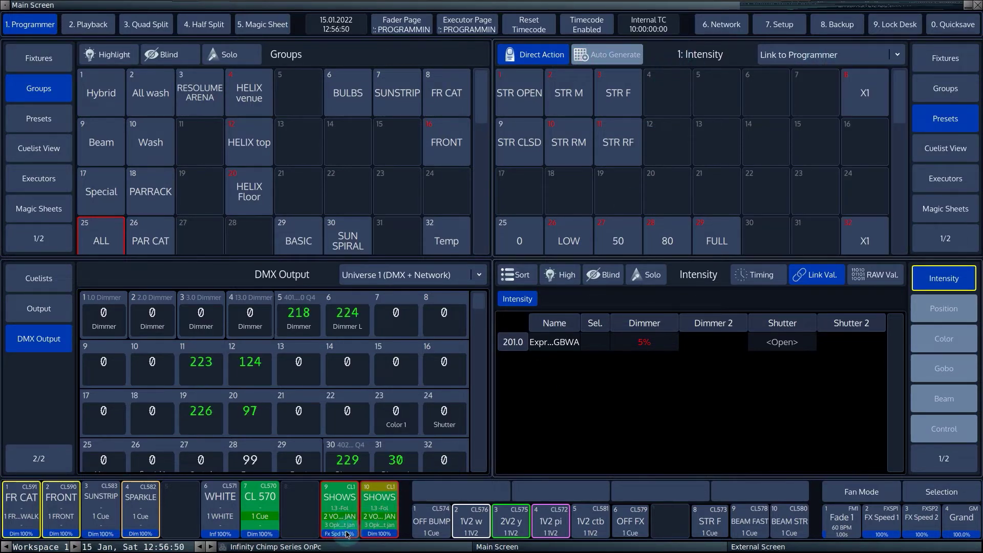
{"action": "left_click", "coordinate": [326, 548]}
{"action": "left_click", "coordinate": [523, 388]}
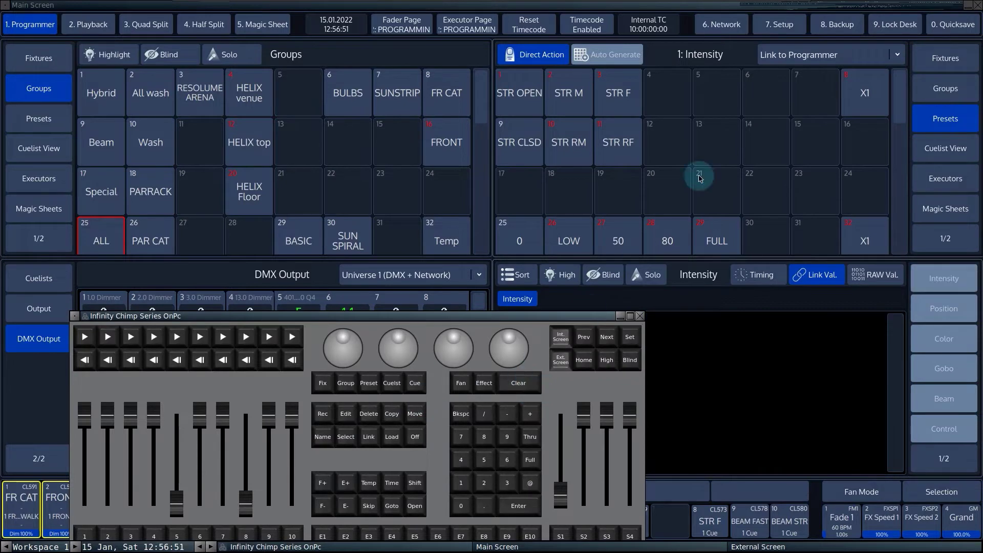
{"action": "left_click", "coordinate": [701, 169]}
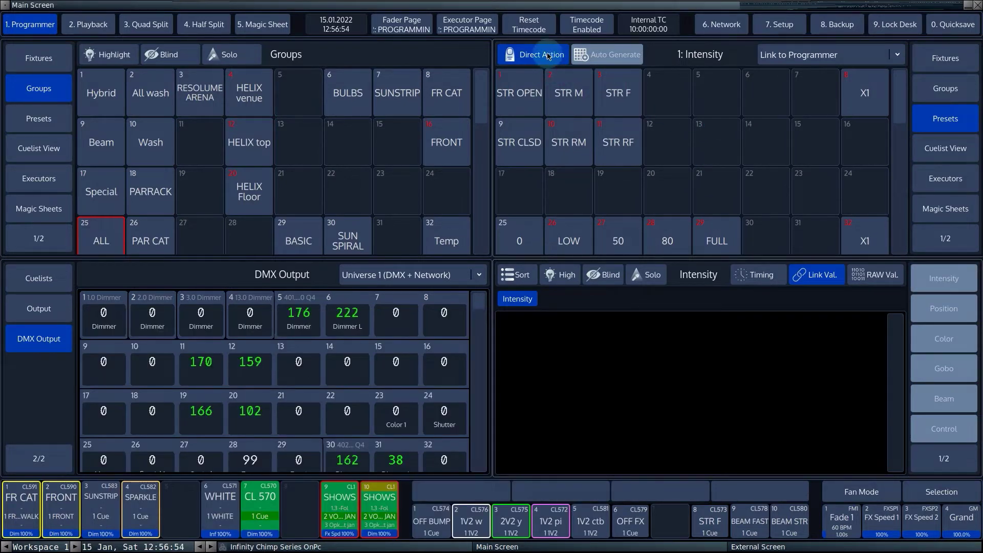
- Apply the STR OPEN, STR RF and STR RM presets, then clear the programmer
{"action": "left_click", "coordinate": [526, 88]}
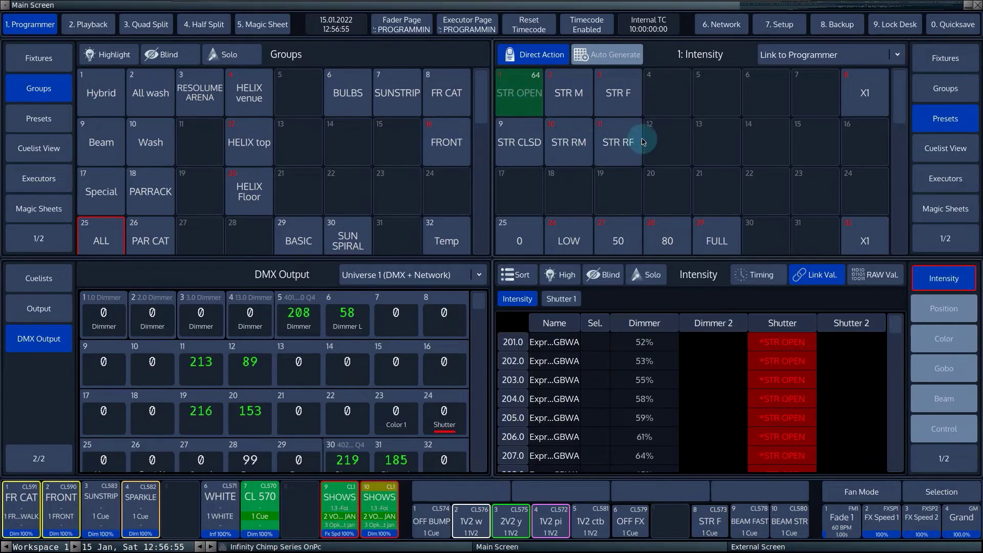
{"action": "left_click", "coordinate": [621, 138]}
{"action": "left_click", "coordinate": [560, 156]}
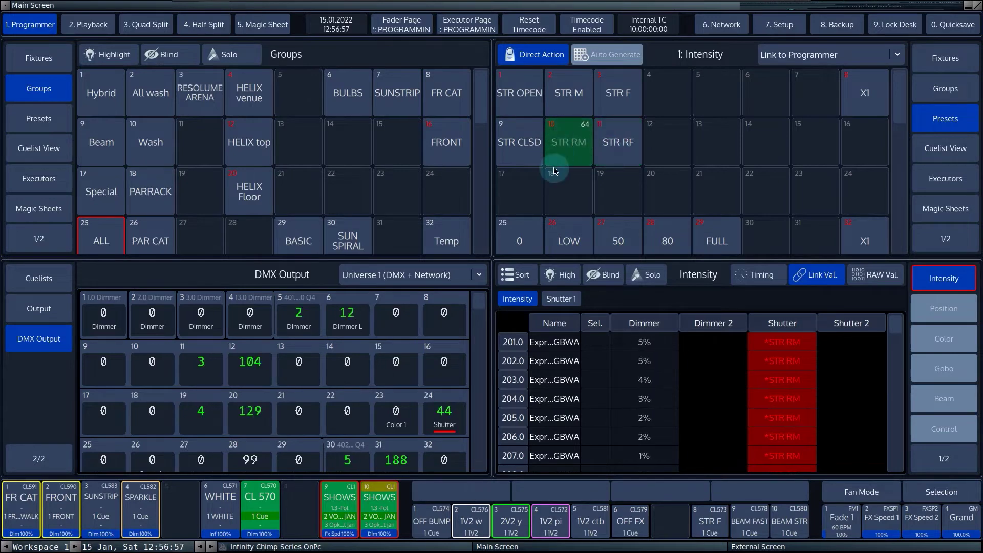
{"action": "left_click", "coordinate": [407, 545]}
{"action": "left_click", "coordinate": [525, 386]}
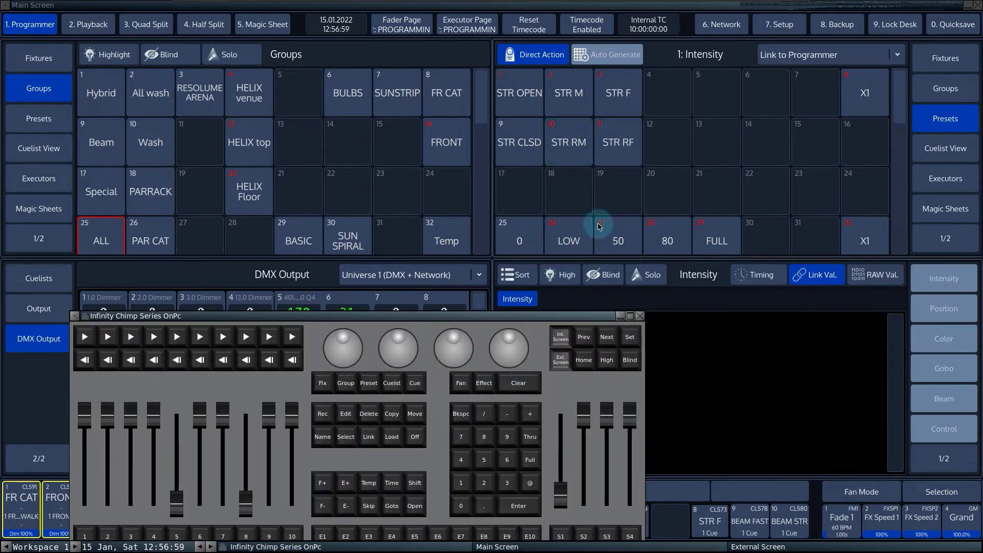
{"action": "left_click", "coordinate": [683, 154]}
- Select the Hybrid group and auto-generate 20 presets in the 7: Control pool
{"action": "left_click", "coordinate": [100, 99]}
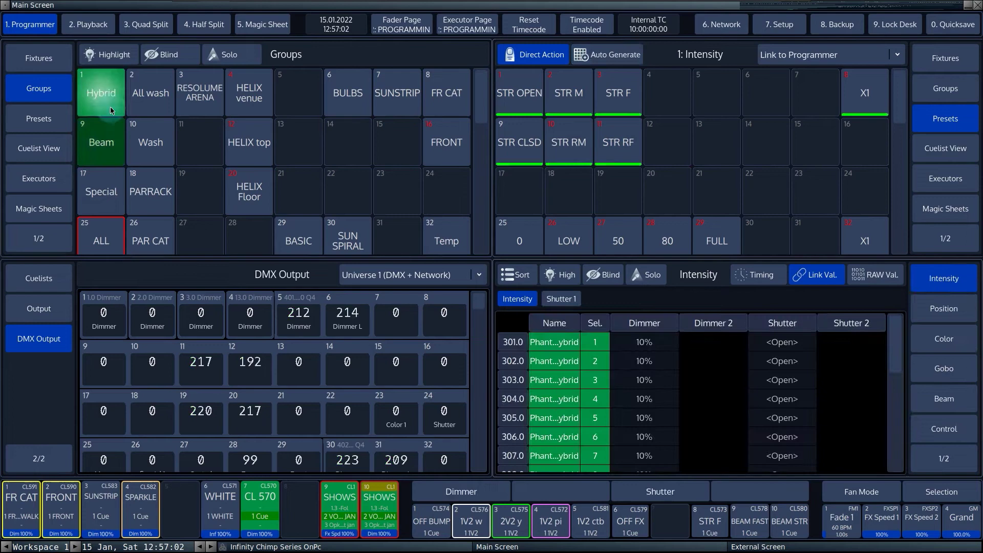
{"action": "left_click", "coordinate": [762, 60]}
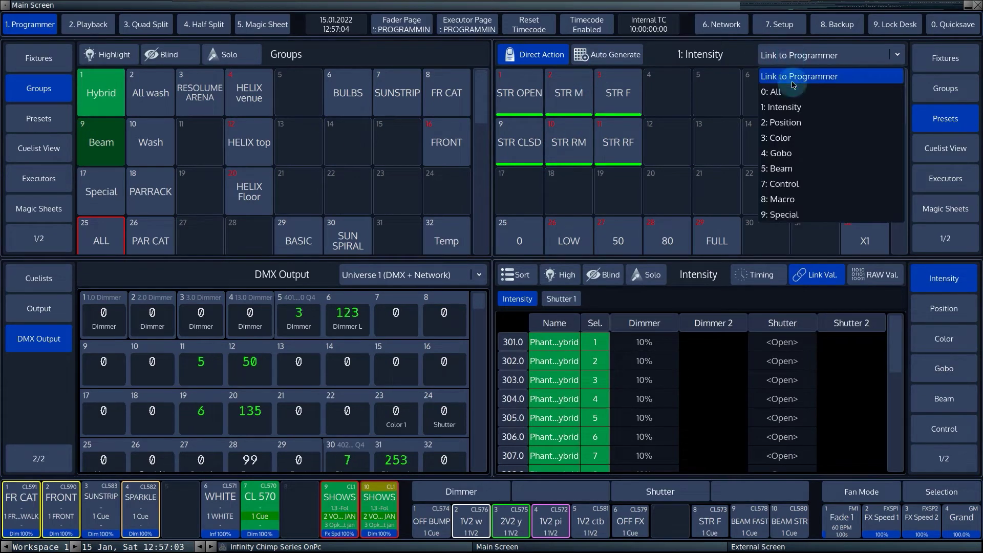
{"action": "left_click", "coordinate": [769, 181]}
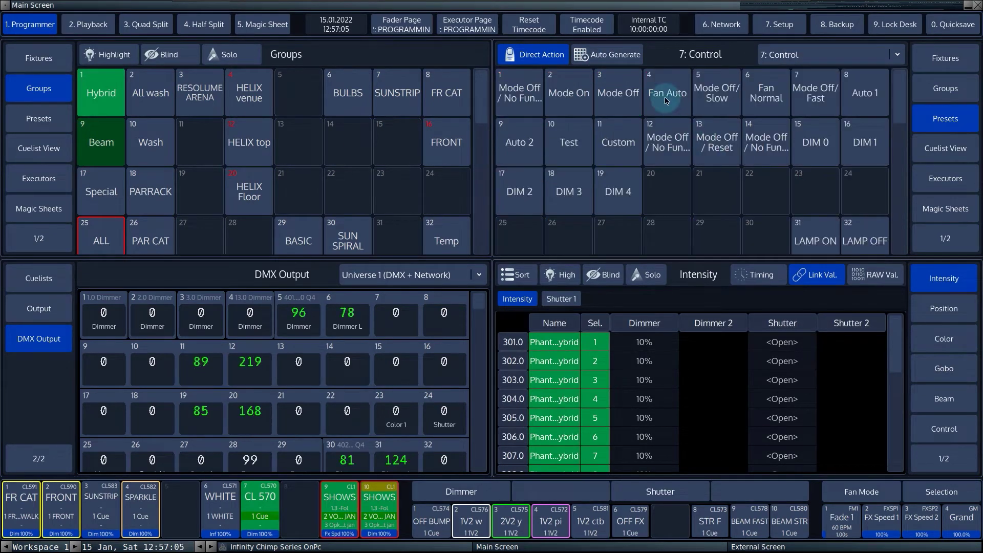
{"action": "left_click", "coordinate": [622, 59]}
{"action": "left_click", "coordinate": [547, 414]}
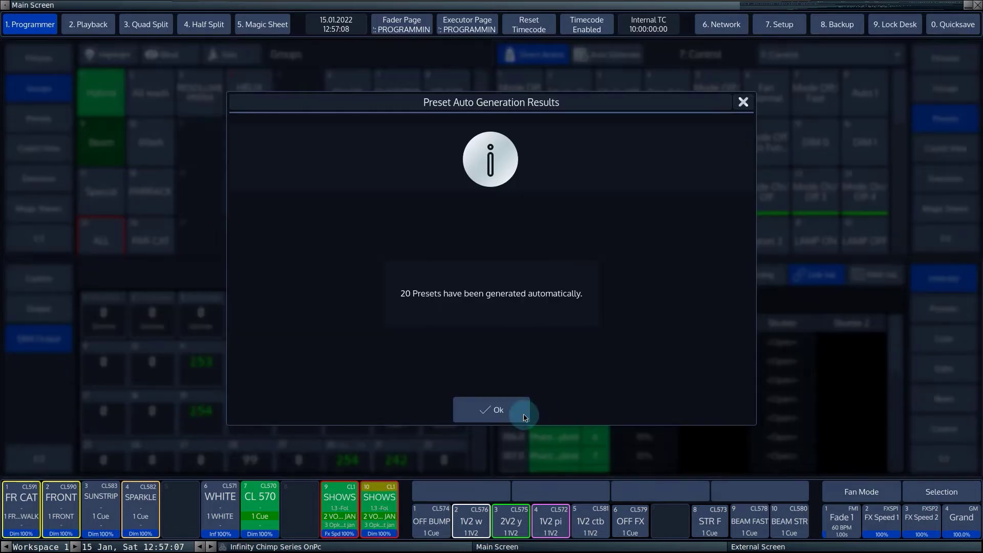
{"action": "left_click", "coordinate": [504, 413]}
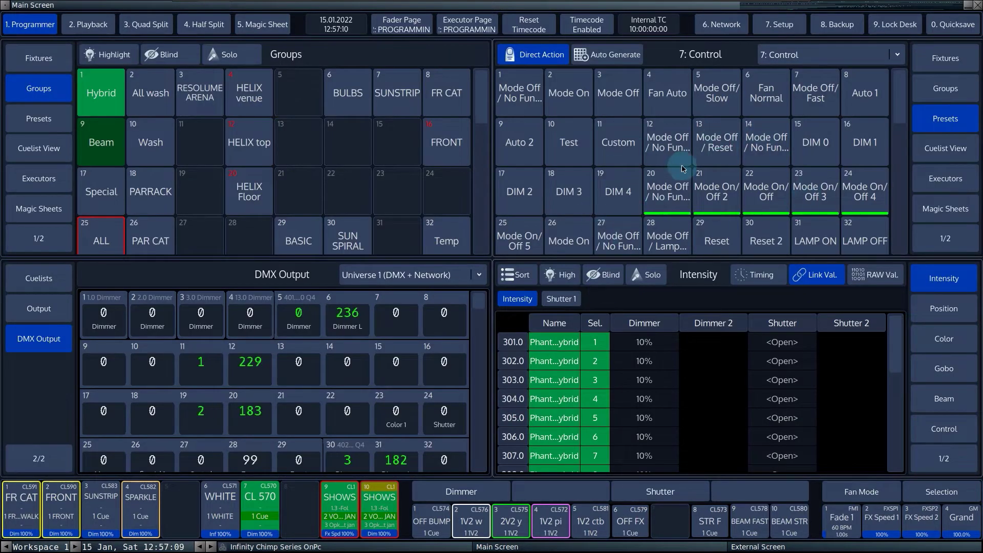
{"action": "left_click", "coordinate": [821, 54]}
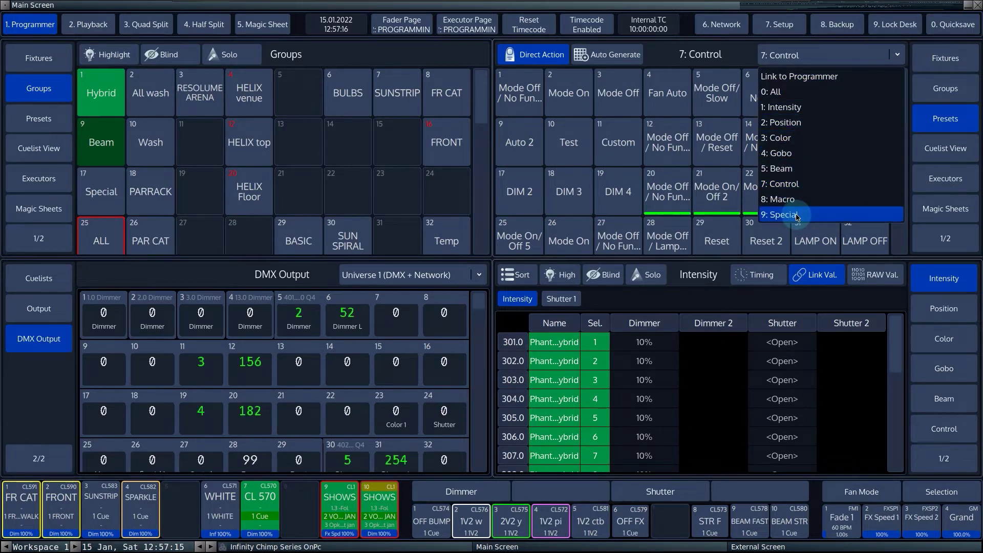
- Link the preset pool to the programmer and cycle Position, Color, Gobo, then Position again
{"action": "left_click", "coordinate": [810, 76]}
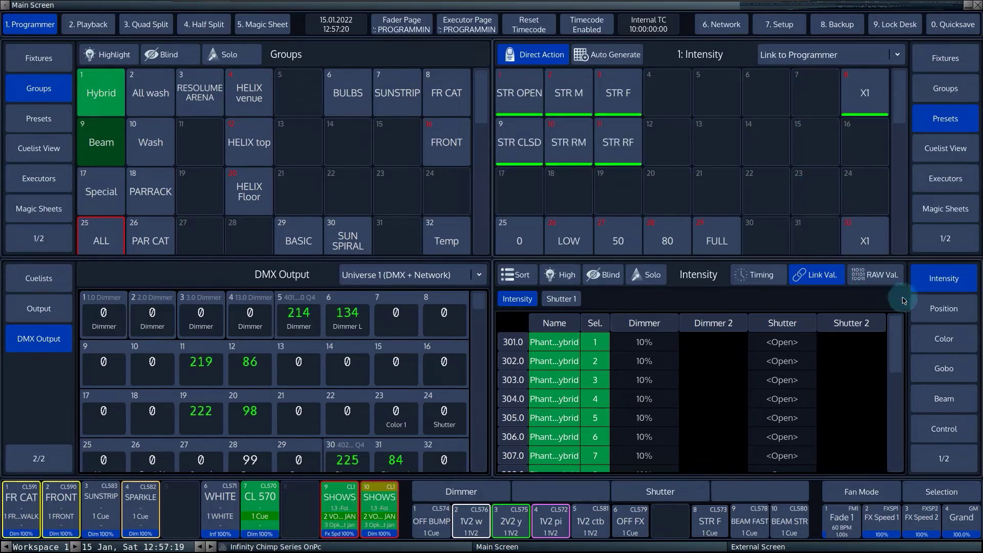
{"action": "left_click", "coordinate": [961, 310]}
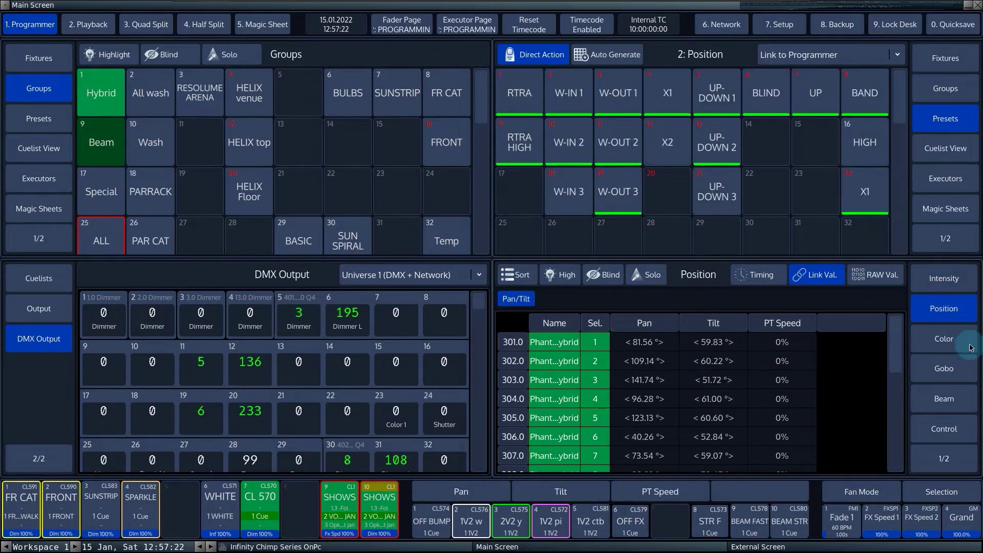
{"action": "left_click", "coordinate": [950, 338]}
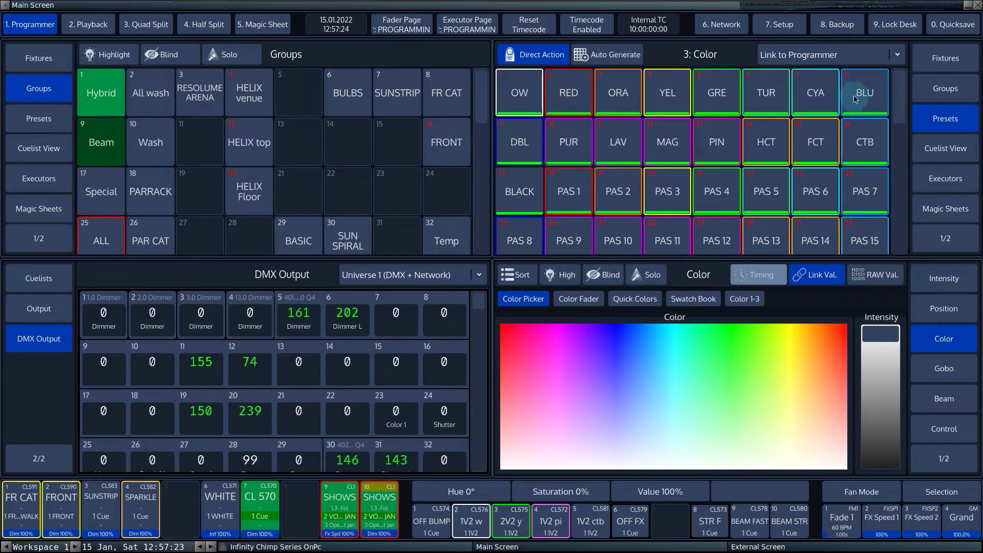
{"action": "left_click", "coordinate": [945, 369]}
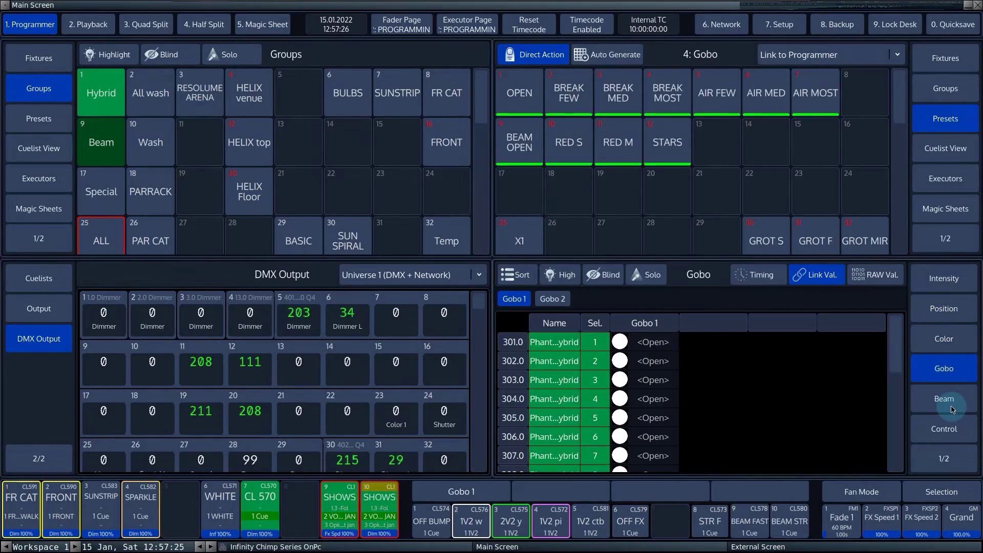
{"action": "left_click", "coordinate": [956, 313]}
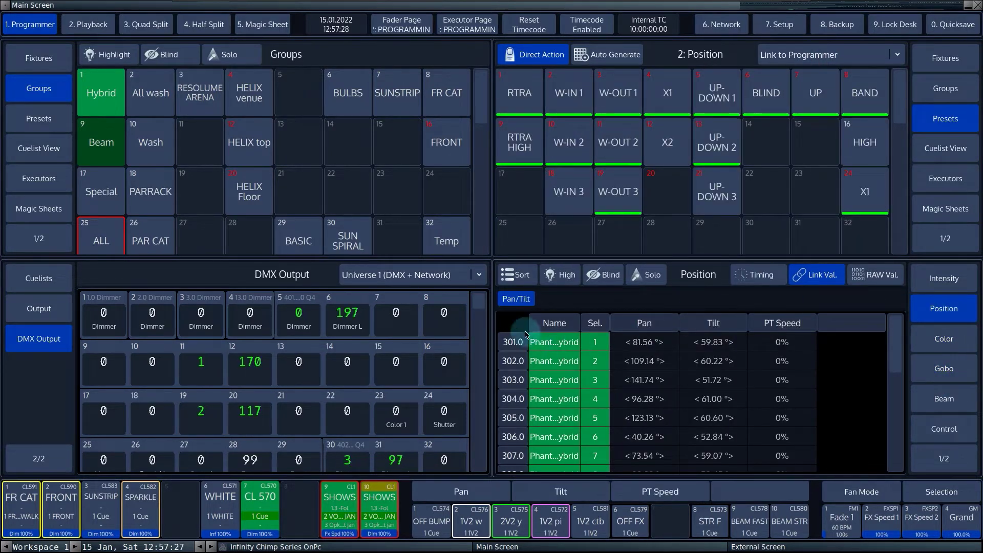
- Clear the programmer from the virtual console
{"action": "left_click", "coordinate": [313, 546]}
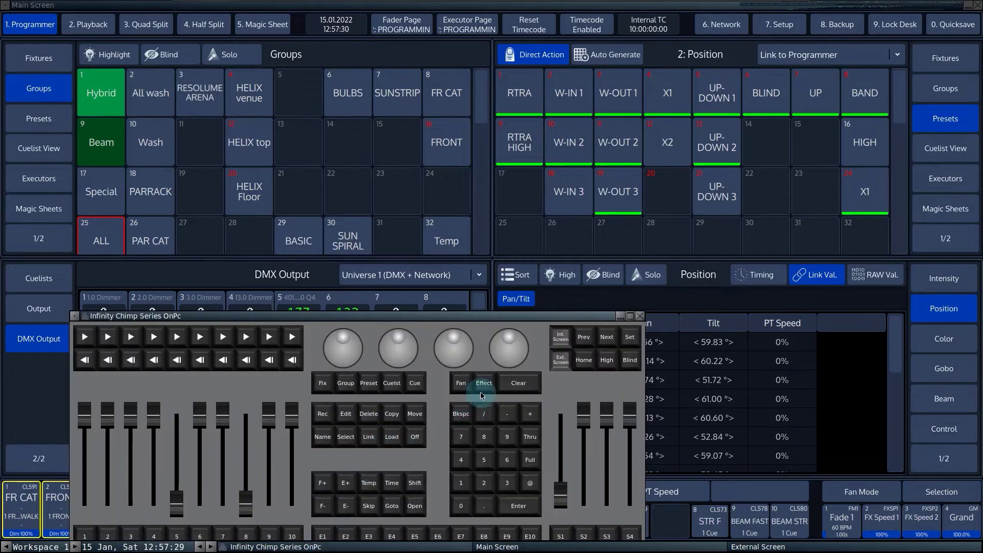
{"action": "left_click", "coordinate": [514, 383]}
{"action": "left_click", "coordinate": [750, 235]}
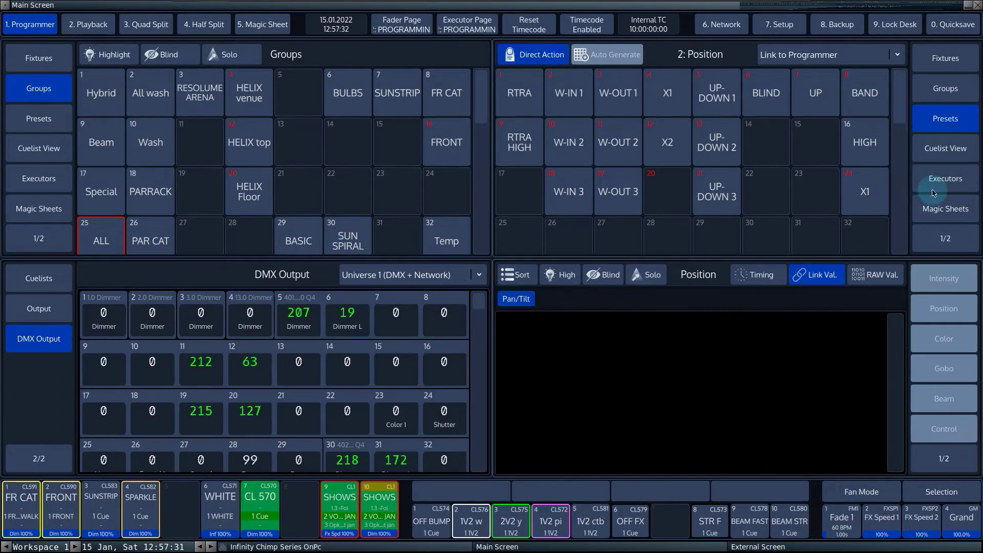
- Open the cuelist view and load cuelist 570 using Select and executor 7 on the virtual console
{"action": "left_click", "coordinate": [953, 150]}
{"action": "left_click", "coordinate": [742, 137]}
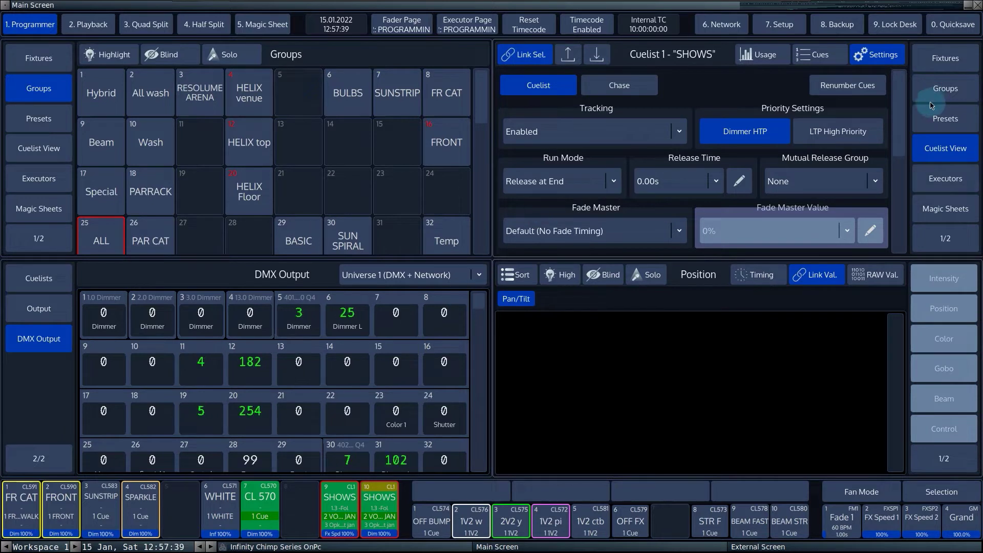
{"action": "mouse_move", "coordinate": [896, 108]}
{"action": "left_mouse_down"}
{"action": "mouse_move", "coordinate": [893, 208]}
{"action": "mouse_move", "coordinate": [896, 107]}
{"action": "left_mouse_up"}
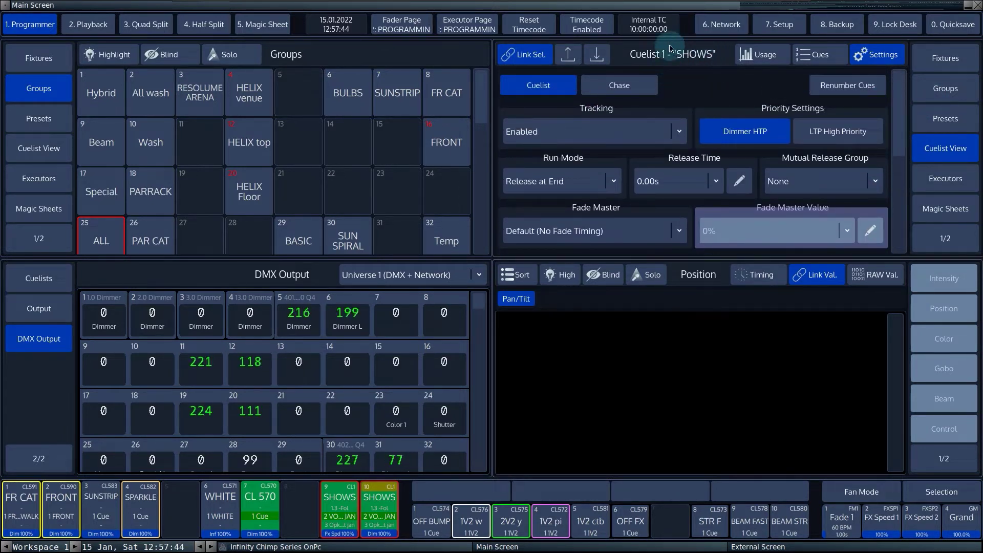
{"action": "left_click", "coordinate": [390, 510]}
{"action": "left_click", "coordinate": [367, 549]}
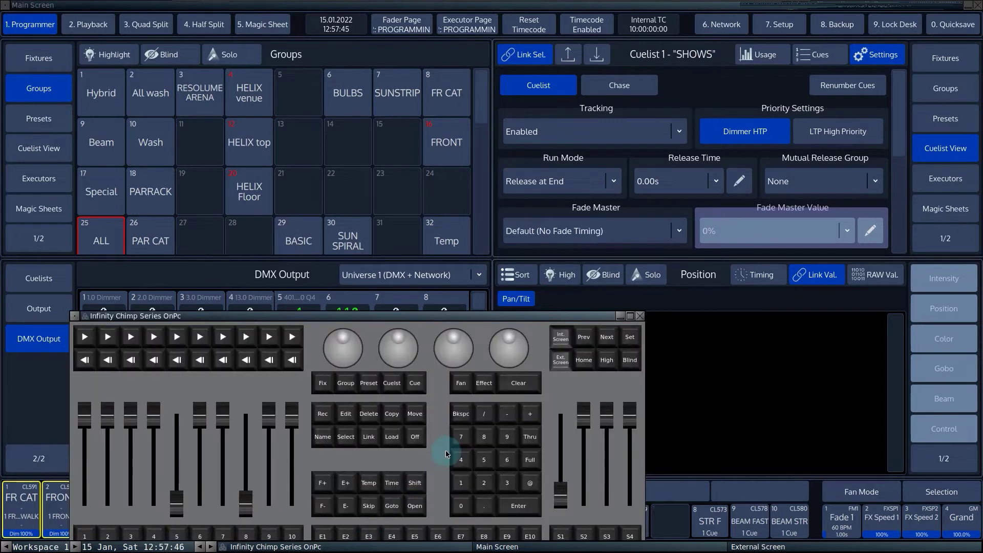
{"action": "left_click", "coordinate": [399, 484]}
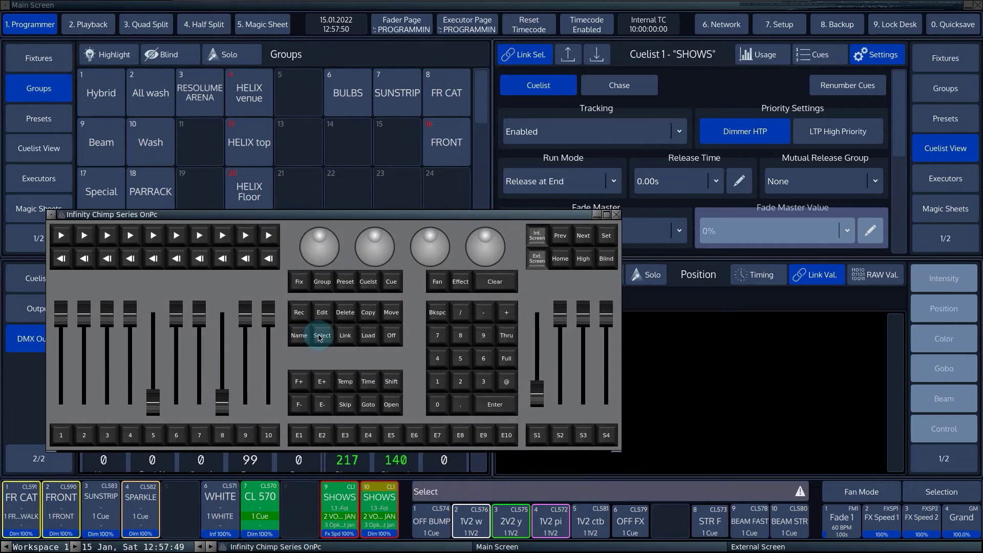
{"action": "left_click", "coordinate": [256, 507]}
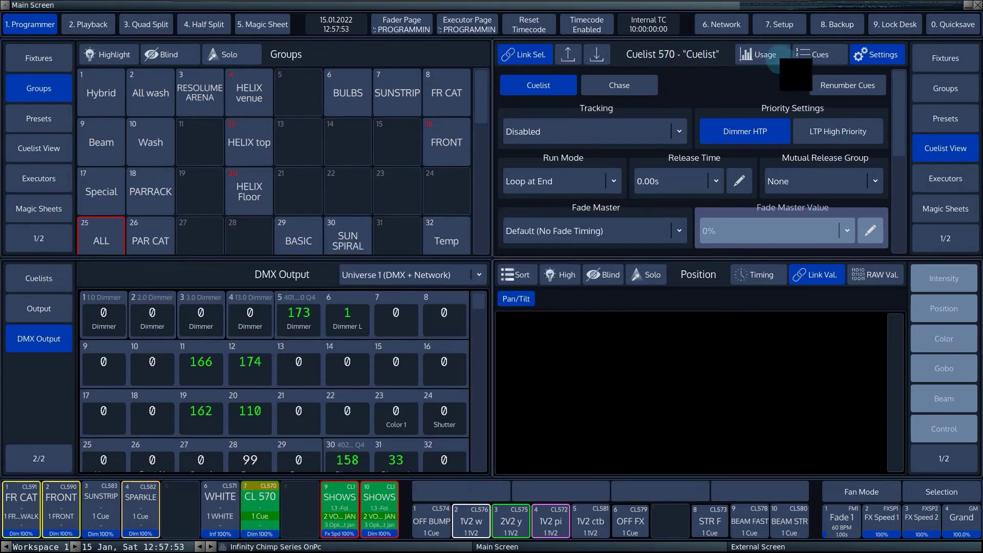
- Check where cuelist 570 is used, then browse its cues and settings
{"action": "left_click", "coordinate": [778, 60]}
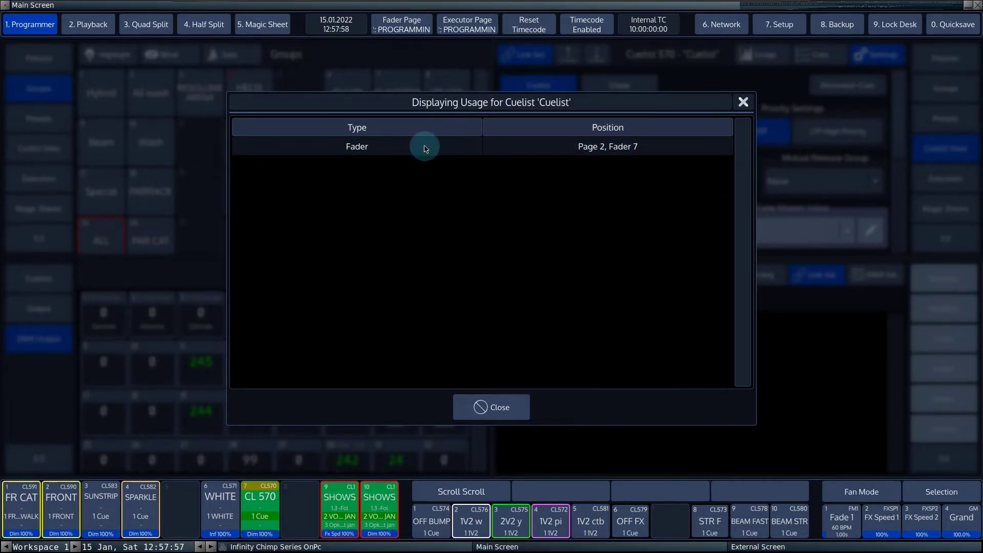
{"action": "left_click", "coordinate": [743, 103]}
{"action": "left_click", "coordinate": [815, 54]}
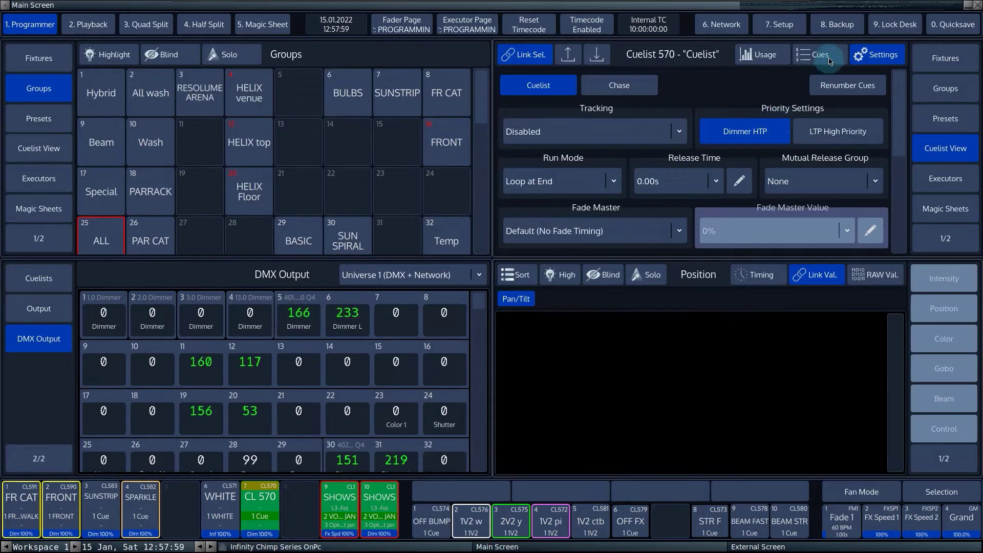
{"action": "mouse_move", "coordinate": [558, 217]}
{"action": "left_mouse_down"}
{"action": "mouse_move", "coordinate": [825, 207]}
{"action": "mouse_move", "coordinate": [504, 213]}
{"action": "left_mouse_up"}
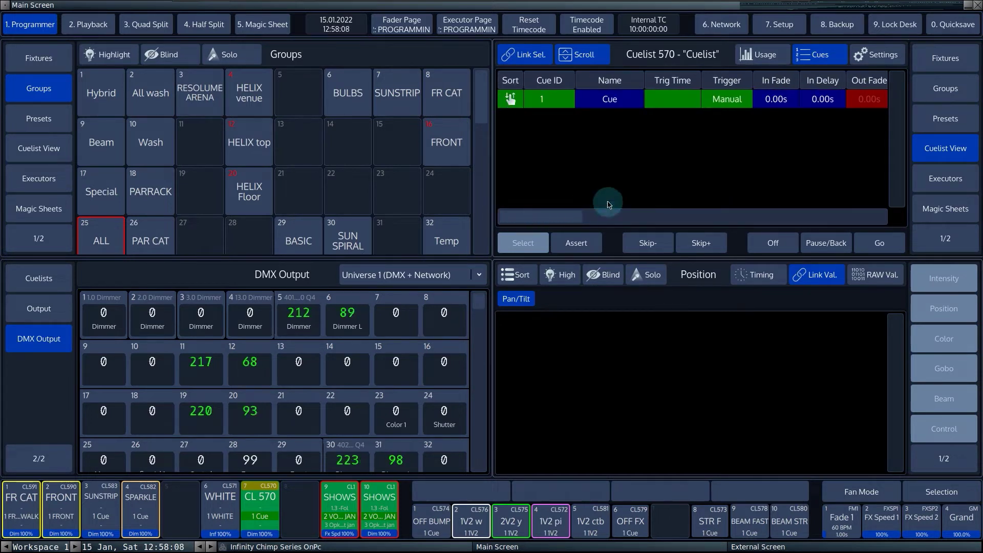
{"action": "left_click", "coordinate": [877, 55]}
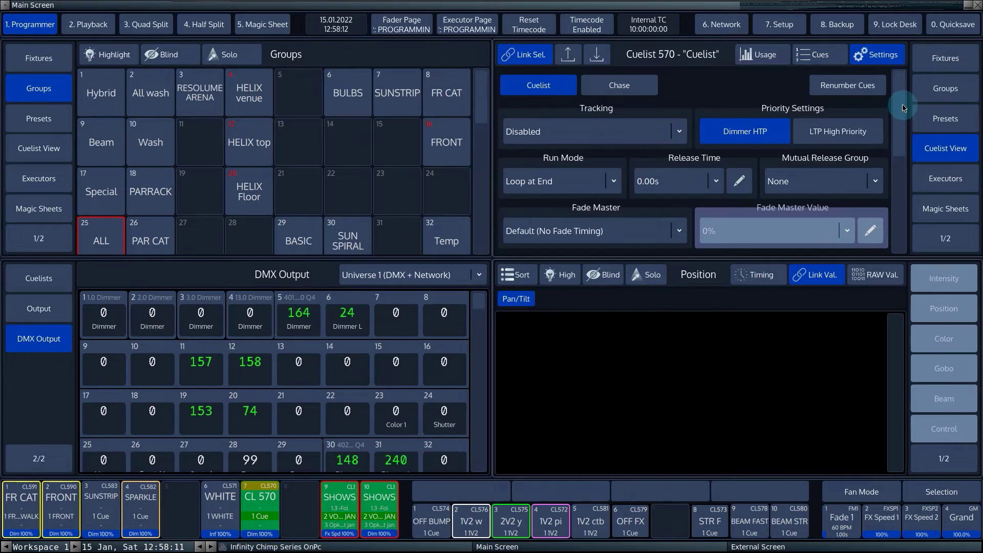
{"action": "mouse_move", "coordinate": [904, 107]}
{"action": "left_mouse_down"}
{"action": "mouse_move", "coordinate": [907, 178]}
{"action": "mouse_move", "coordinate": [891, 201]}
{"action": "mouse_move", "coordinate": [897, 160]}
{"action": "mouse_move", "coordinate": [585, 90]}
{"action": "left_mouse_up"}
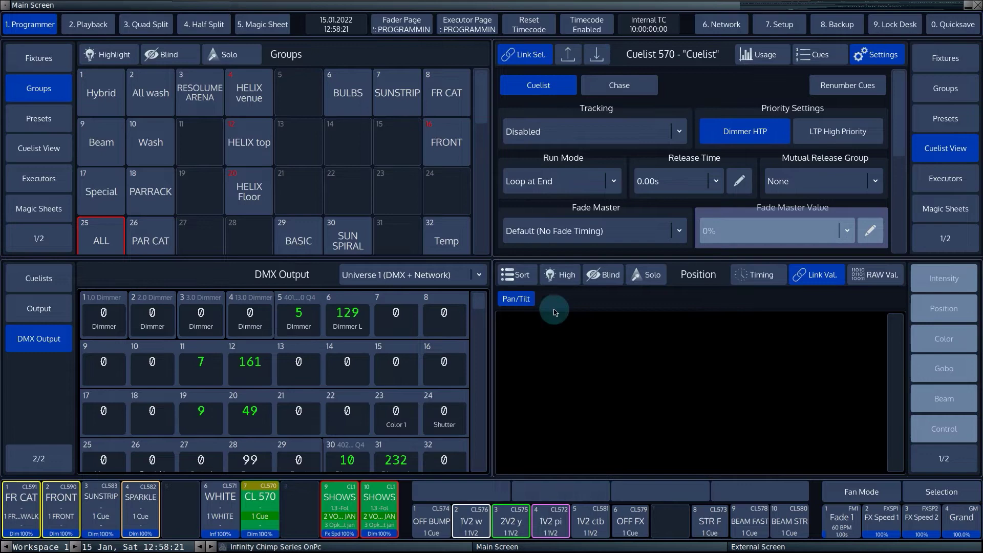
- Load cuelist 1 SHOWS via executor 10 and set it to Loop at End with tracking enabled
{"action": "left_click", "coordinate": [330, 546]}
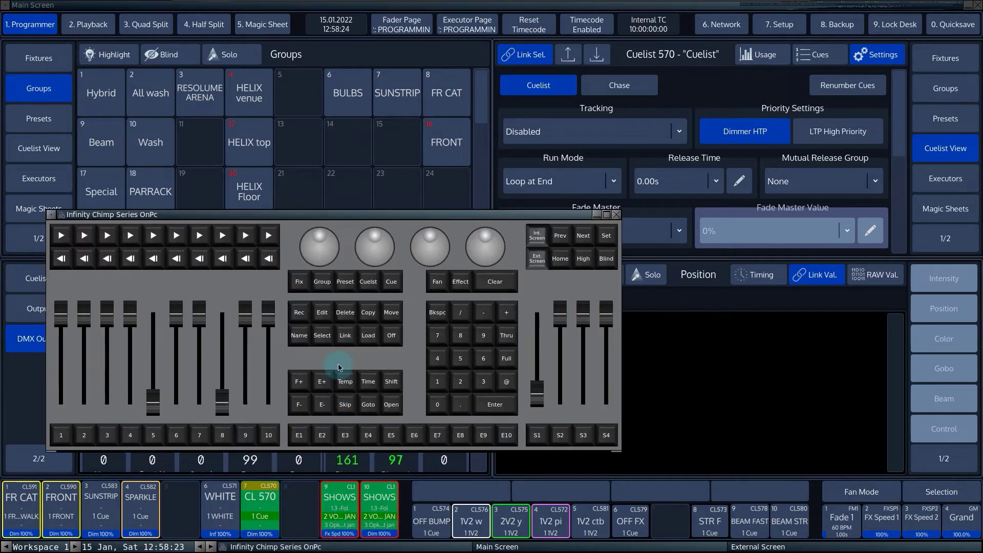
{"action": "left_click", "coordinate": [323, 335]}
{"action": "left_click", "coordinate": [372, 507]}
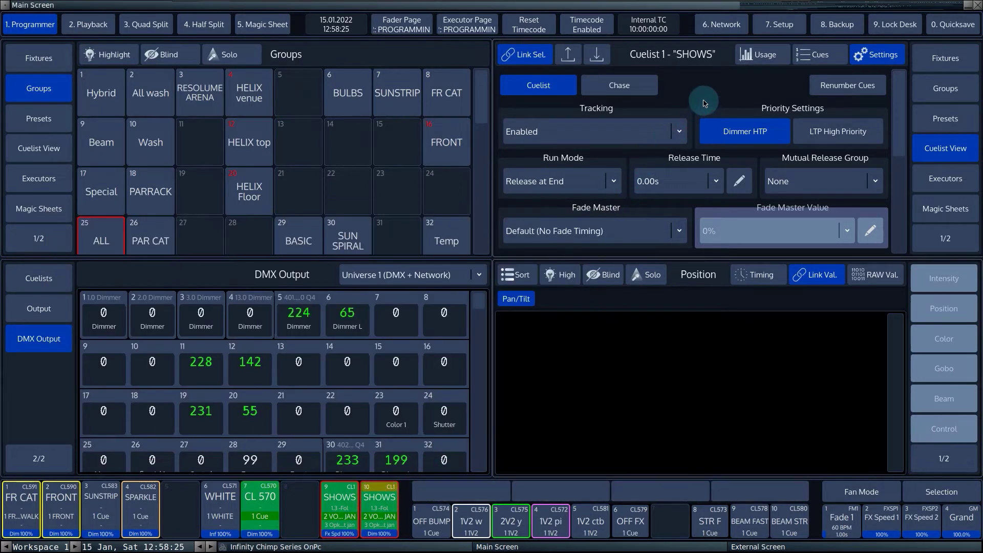
{"action": "left_click", "coordinate": [563, 58]}
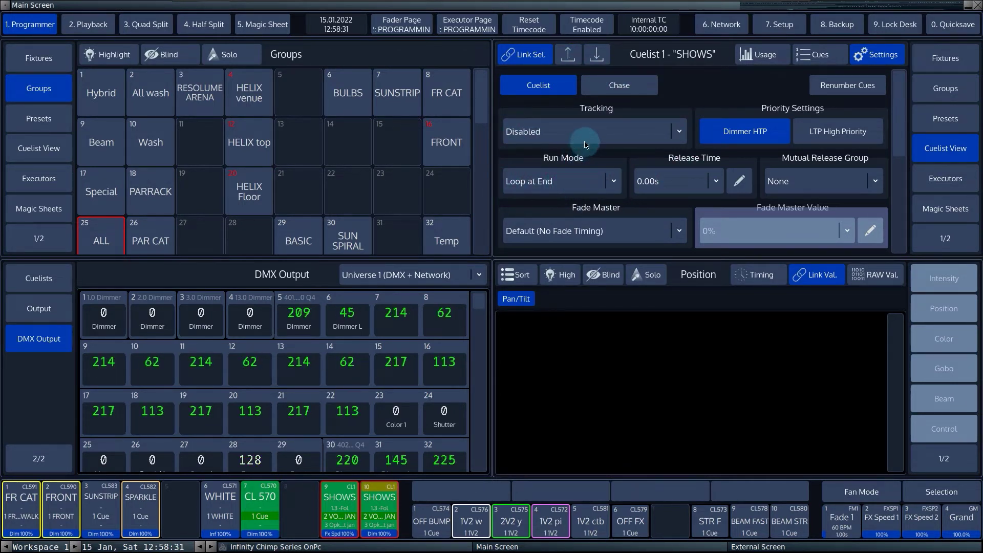
{"action": "left_click", "coordinate": [567, 132]}
{"action": "left_click", "coordinate": [563, 171]}
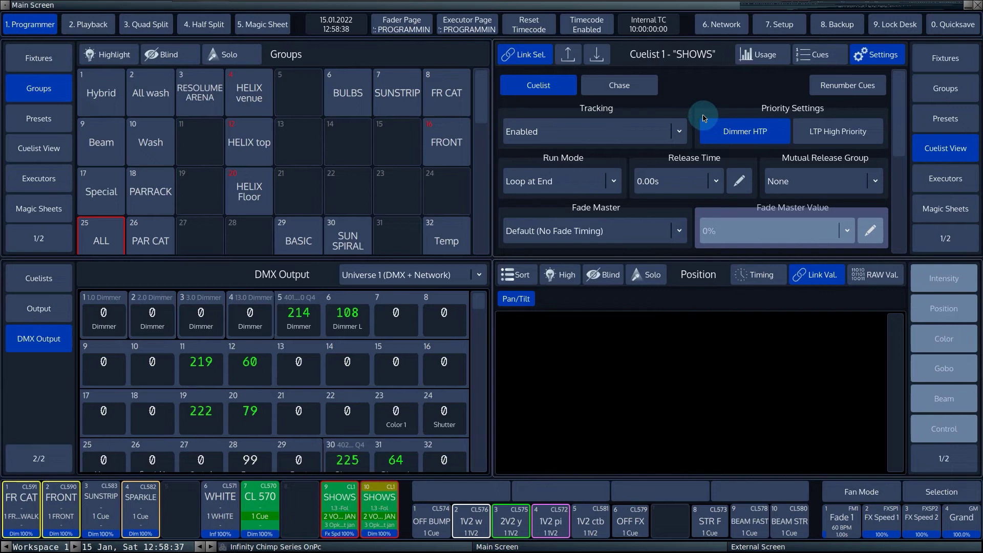
{"action": "left_click", "coordinate": [808, 52]}
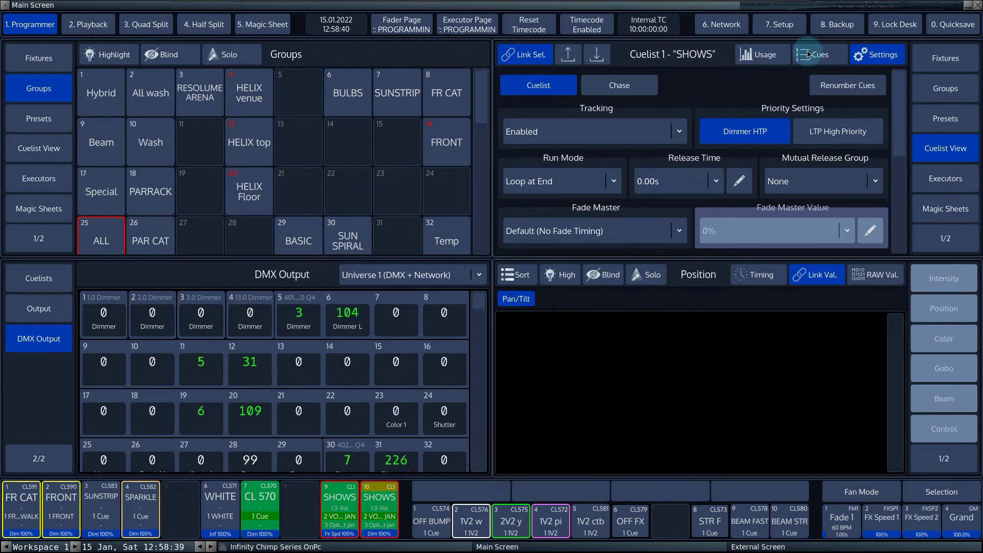
{"action": "left_click", "coordinate": [920, 172]}
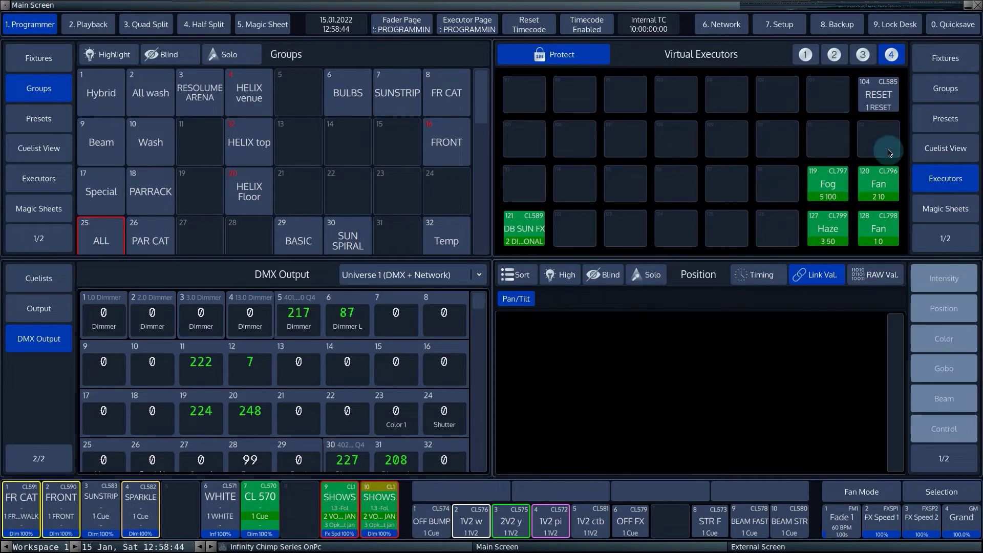
- Trigger the Fog, Fan 120 and Haze virtual executors
{"action": "left_click", "coordinate": [830, 185]}
{"action": "left_click", "coordinate": [870, 190]}
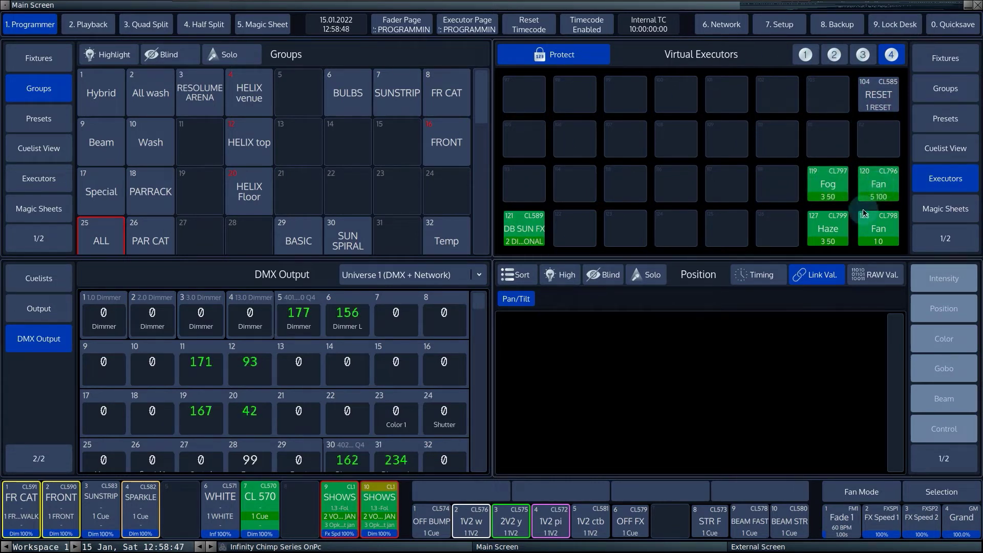
{"action": "left_click", "coordinate": [873, 198]}
{"action": "left_click", "coordinate": [817, 242]}
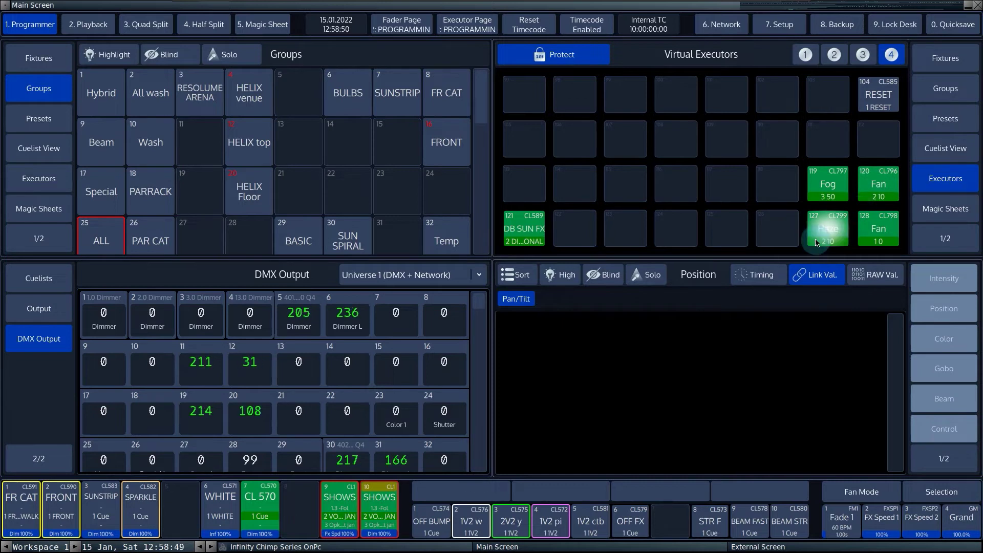
- Page through virtual executor pages 1–4, ending on page 4 with Fog and Haze
{"action": "left_click", "coordinate": [805, 57]}
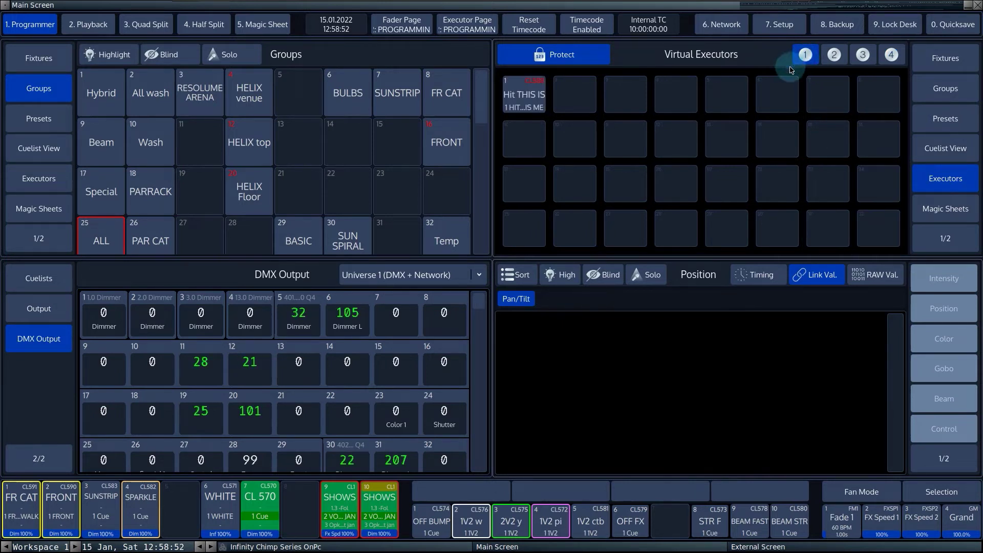
{"action": "left_click", "coordinate": [835, 55]}
{"action": "left_click", "coordinate": [869, 60]}
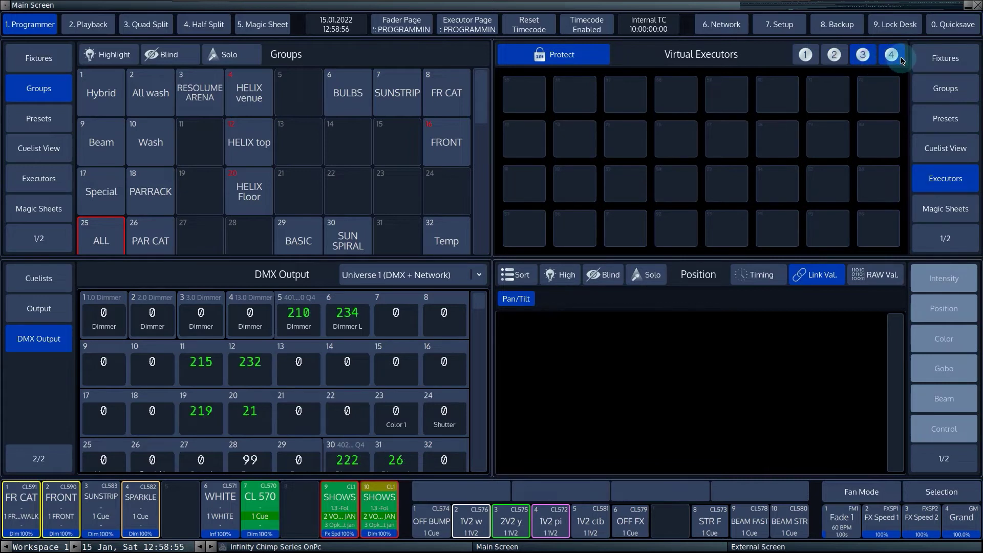
{"action": "left_click", "coordinate": [901, 60]}
{"action": "left_click", "coordinate": [813, 56]}
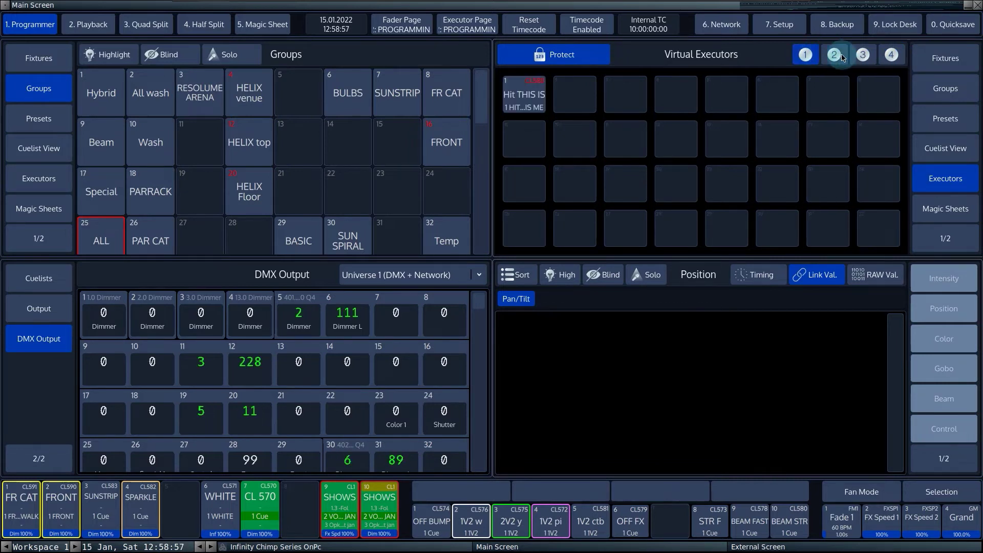
{"action": "left_click", "coordinate": [843, 57]}
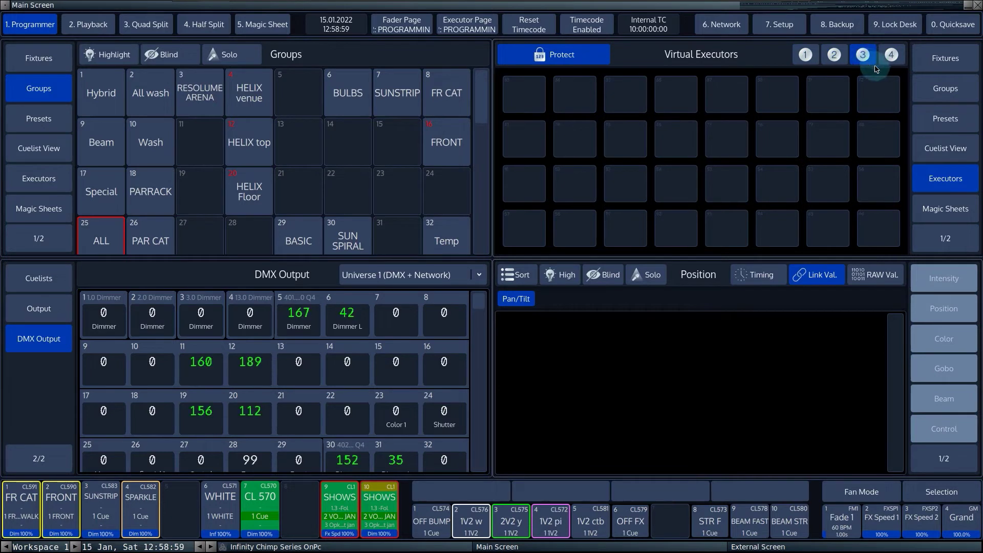
{"action": "left_click", "coordinate": [892, 54]}
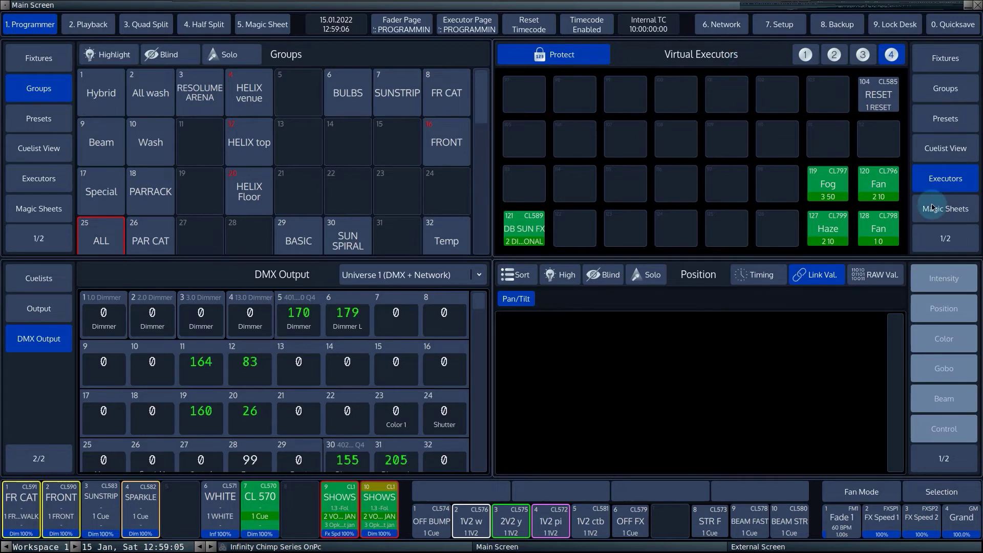
- Toggle executor protection off and back on, then switch the pane to Magic Sheets
{"action": "left_click", "coordinate": [564, 57]}
{"action": "left_click", "coordinate": [565, 60]}
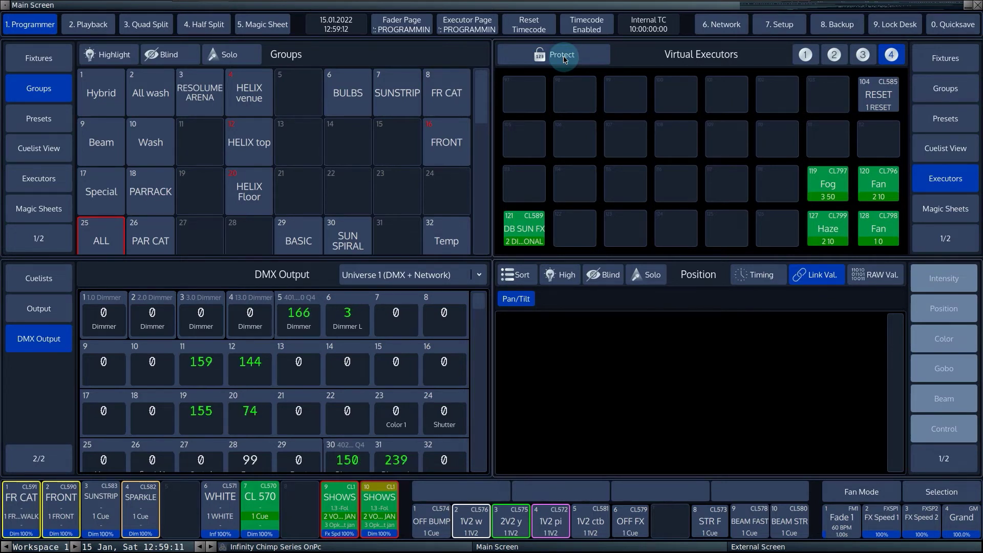
{"action": "left_click", "coordinate": [938, 207]}
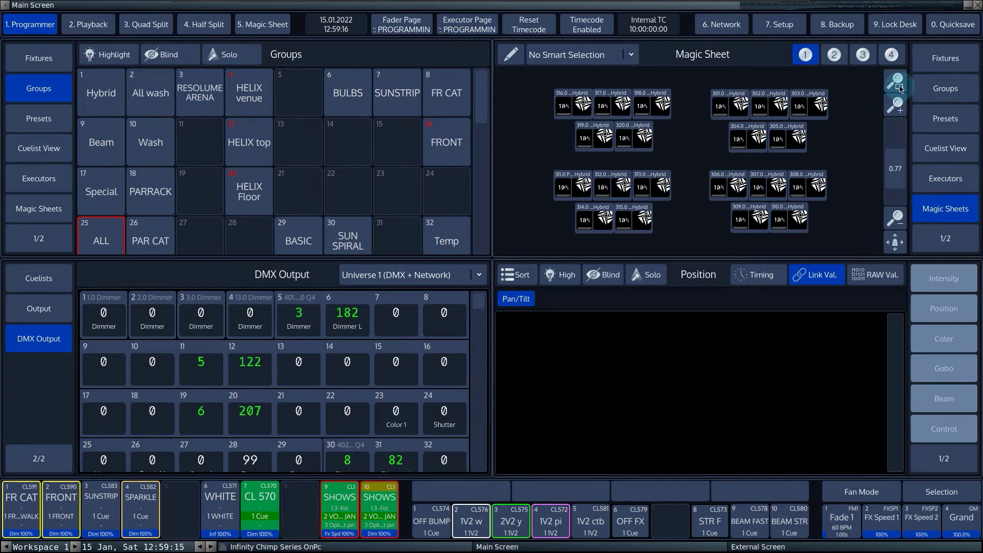
- Fit the magic sheet in view and look at Magic Sheets 3 and 4
{"action": "left_click", "coordinate": [896, 84]}
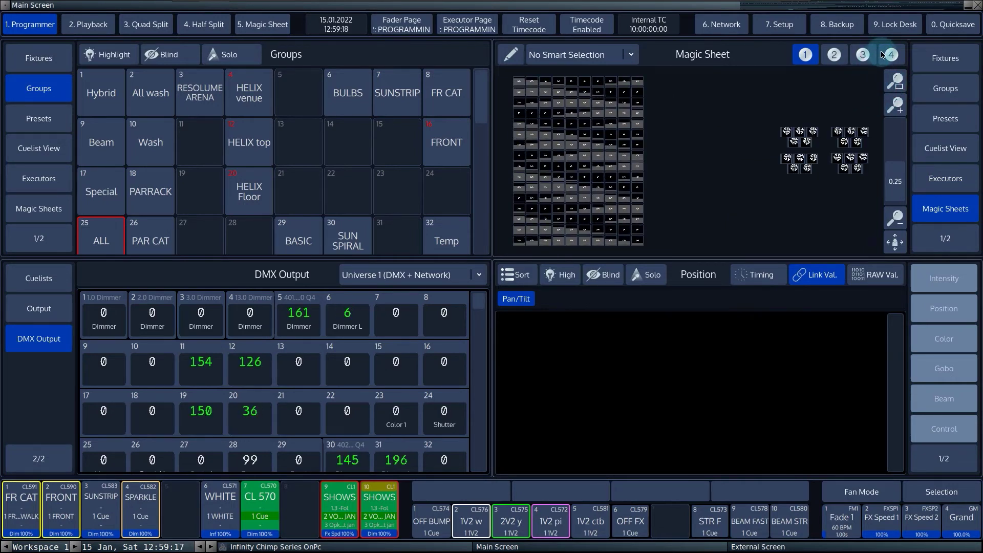
{"action": "left_click", "coordinate": [863, 54]}
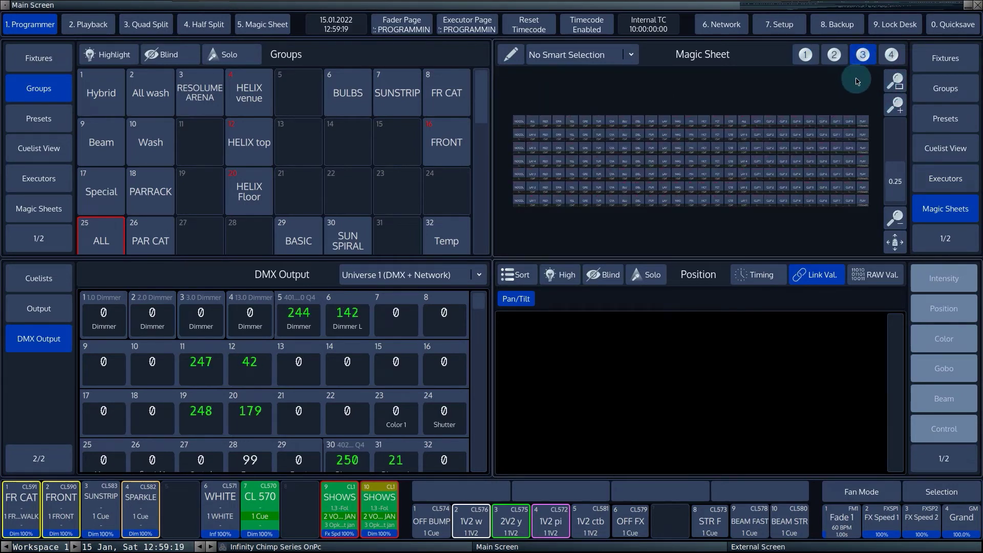
{"action": "left_click", "coordinate": [898, 54]}
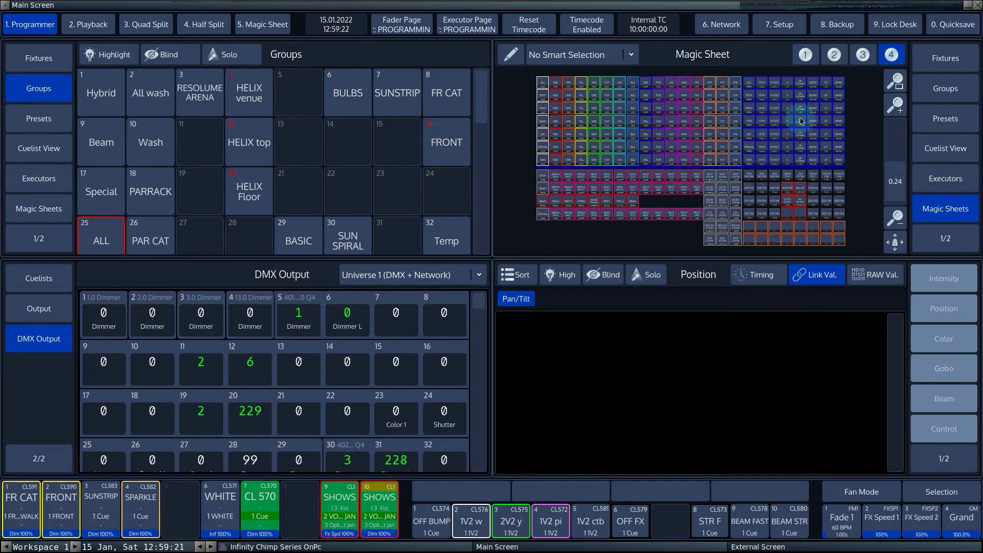
- Zoom in and back out on Magic Sheet 4, then switch the pane to the Cuelists grid
{"action": "left_click", "coordinate": [894, 169]}
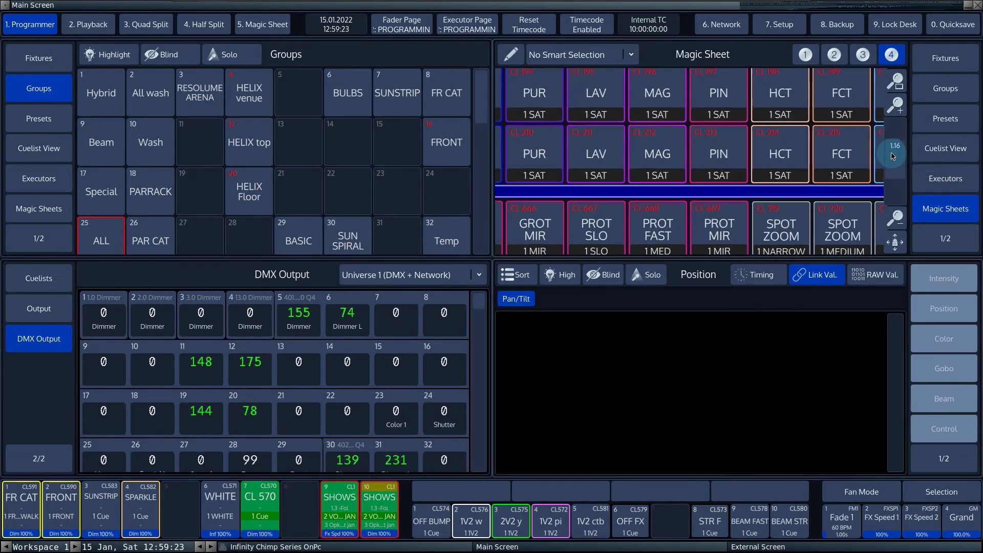
{"action": "mouse_move", "coordinate": [894, 169]}
{"action": "left_mouse_down"}
{"action": "mouse_move", "coordinate": [893, 184]}
{"action": "mouse_move", "coordinate": [892, 153]}
{"action": "left_mouse_up"}
{"action": "left_click", "coordinate": [896, 80]}
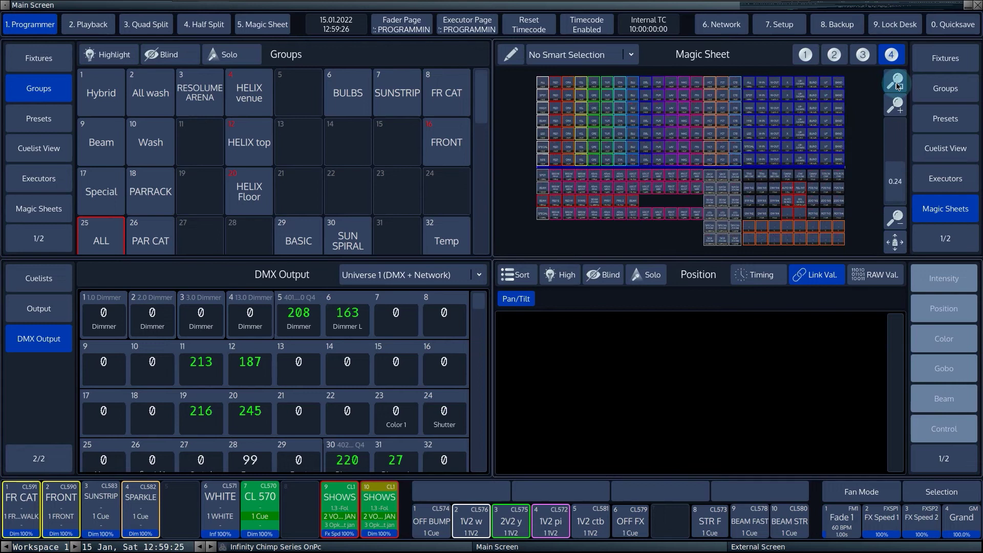
{"action": "left_click", "coordinate": [945, 237]}
{"action": "left_click", "coordinate": [946, 60]}
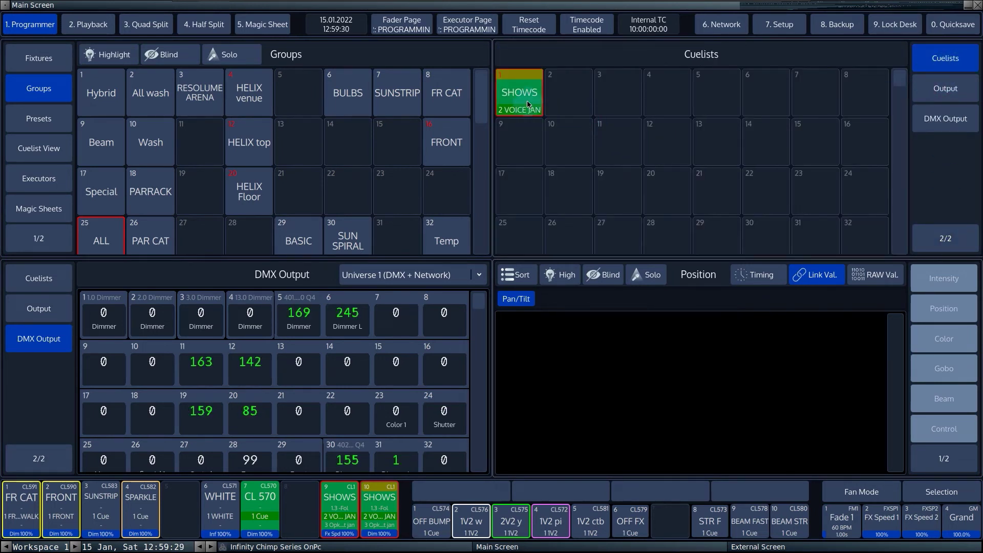
- Open the fixture Output table and scroll through its rows
{"action": "mouse_move", "coordinate": [900, 78]}
{"action": "left_mouse_down"}
{"action": "mouse_move", "coordinate": [901, 128]}
{"action": "mouse_move", "coordinate": [903, 111]}
{"action": "mouse_move", "coordinate": [931, 92]}
{"action": "mouse_move", "coordinate": [902, 87]}
{"action": "mouse_move", "coordinate": [898, 106]}
{"action": "left_mouse_up"}
{"action": "left_click", "coordinate": [946, 90]}
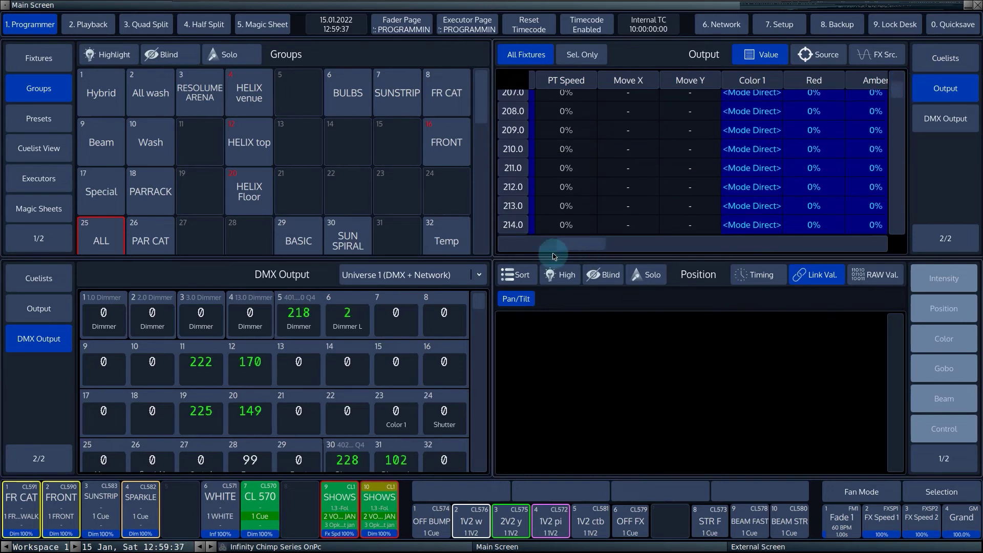
{"action": "left_click_drag", "start_coordinate": [576, 245], "coordinate": [503, 251]}
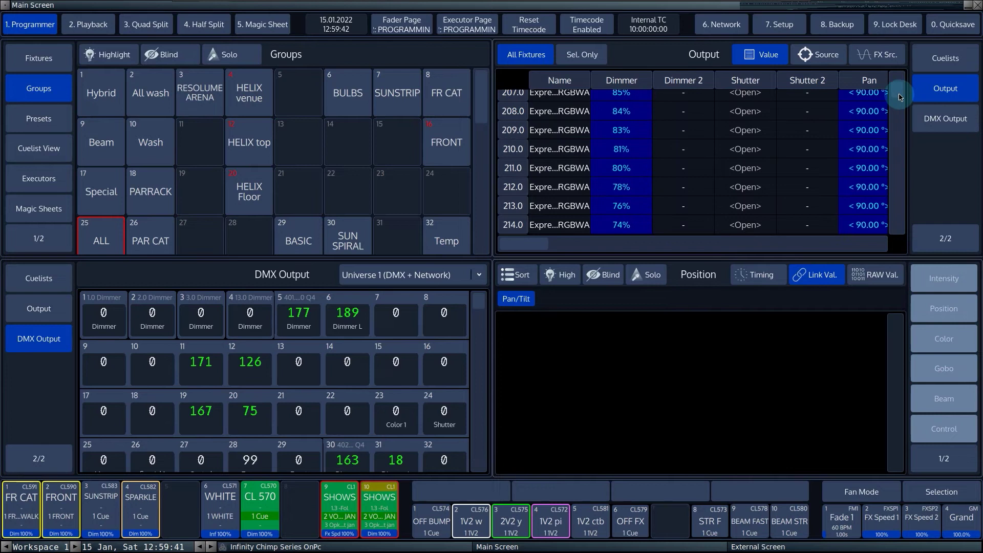
{"action": "scroll", "coordinate": [881, 103], "scroll_direction": "up", "scroll_amount": 2}
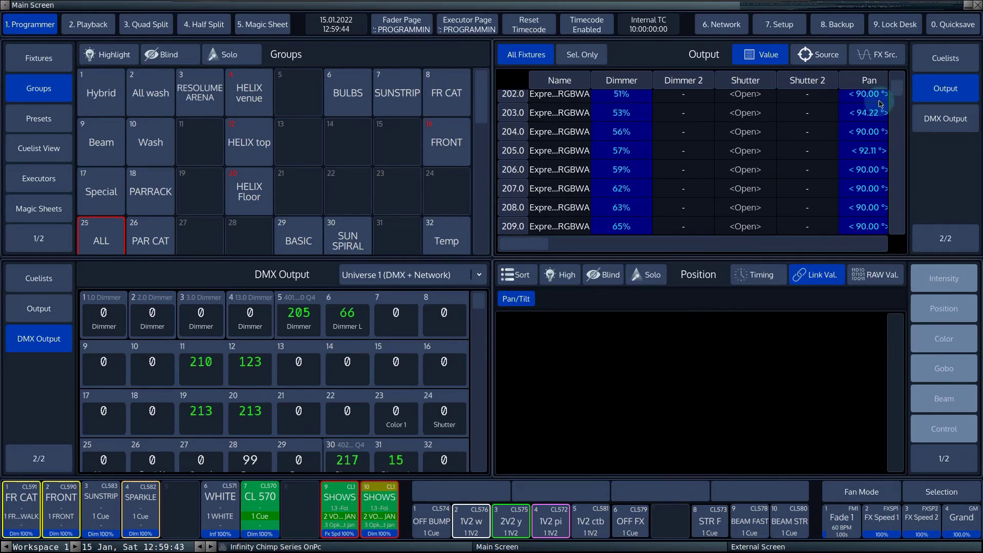
{"action": "left_click_drag", "start_coordinate": [899, 92], "coordinate": [893, 167]}
{"action": "scroll", "coordinate": [894, 168], "scroll_direction": "down", "scroll_amount": 1}
{"action": "scroll", "coordinate": [878, 145], "scroll_direction": "up", "scroll_amount": 1}
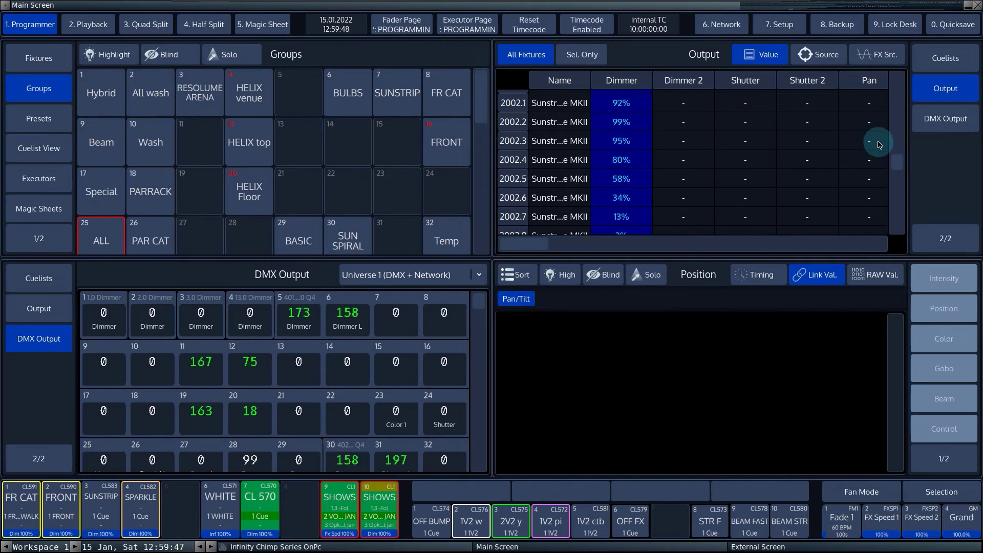
- Select the Hybrid group and limit Output to selected fixtures only
{"action": "left_click", "coordinate": [114, 108]}
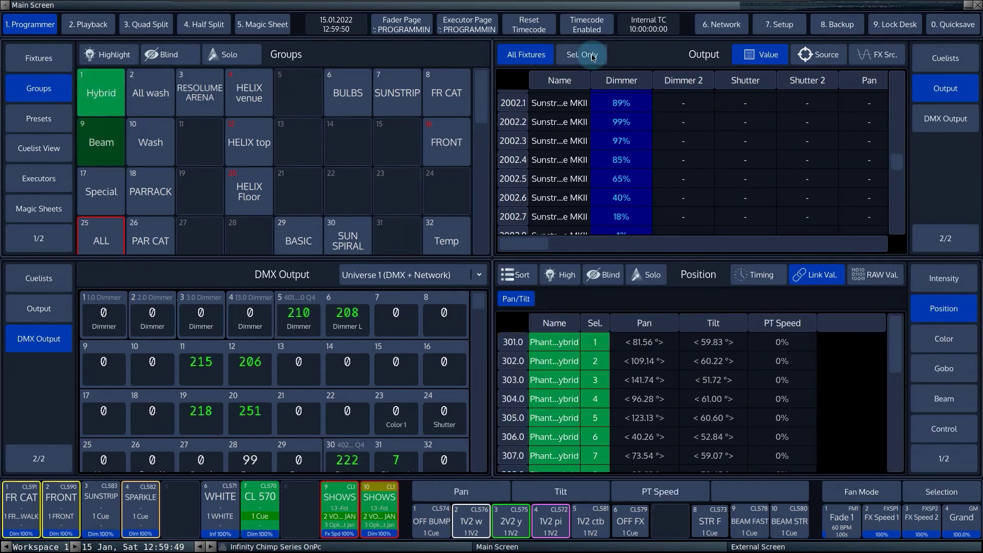
{"action": "left_click", "coordinate": [589, 57]}
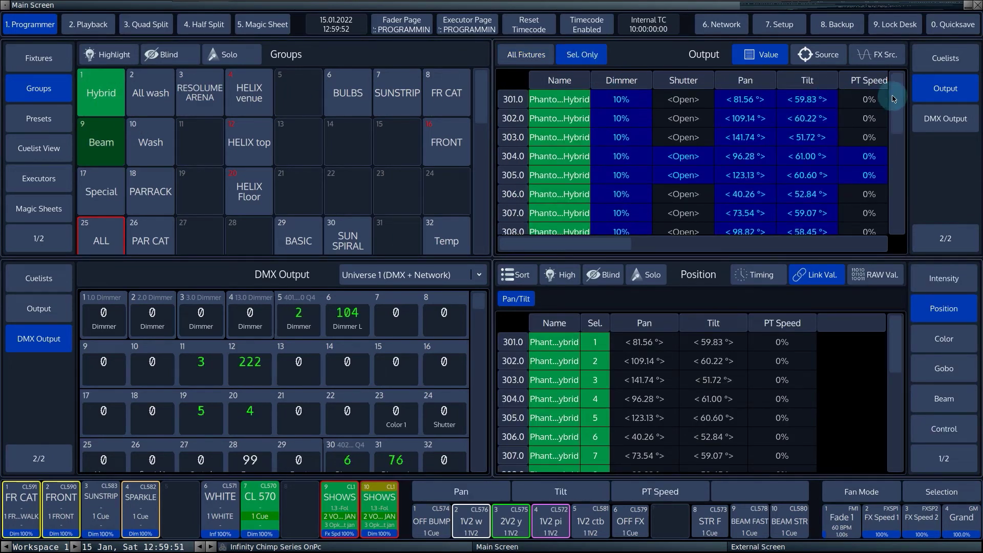
{"action": "left_click_drag", "start_coordinate": [897, 101], "coordinate": [896, 200]}
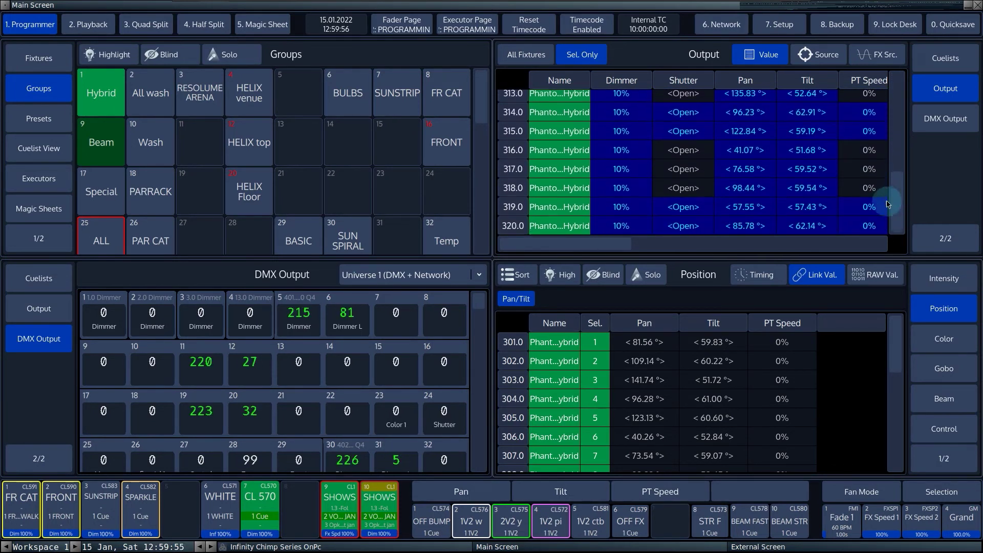
- Select only the SUNSTRIP group and compare its Output values with their sources
{"action": "left_click", "coordinate": [97, 93]}
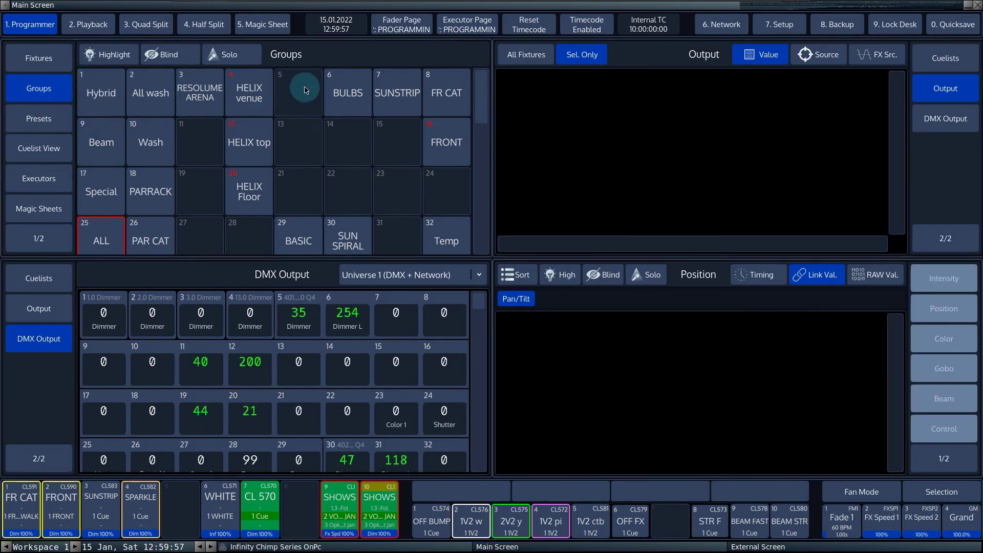
{"action": "left_click", "coordinate": [395, 87]}
{"action": "left_click", "coordinate": [772, 59]}
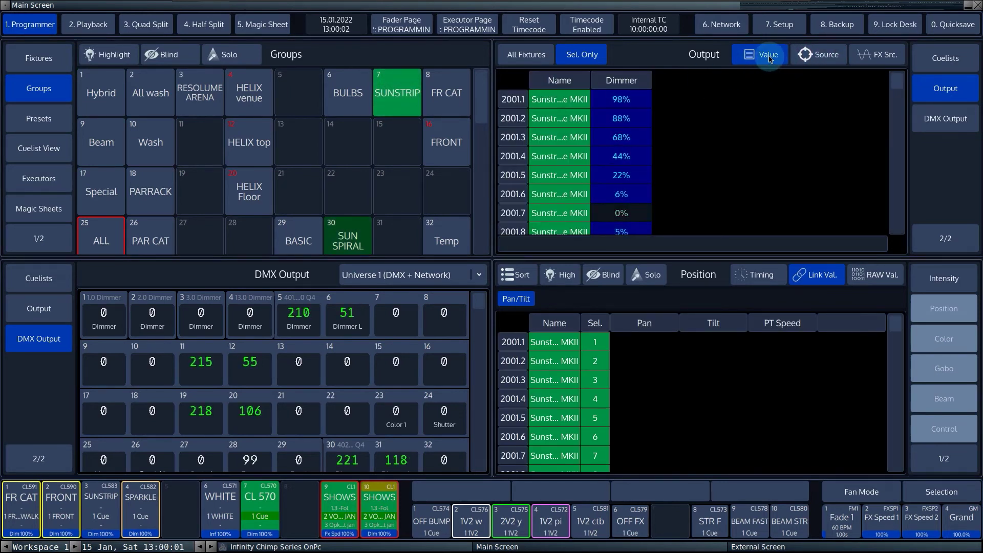
{"action": "left_click", "coordinate": [826, 70]}
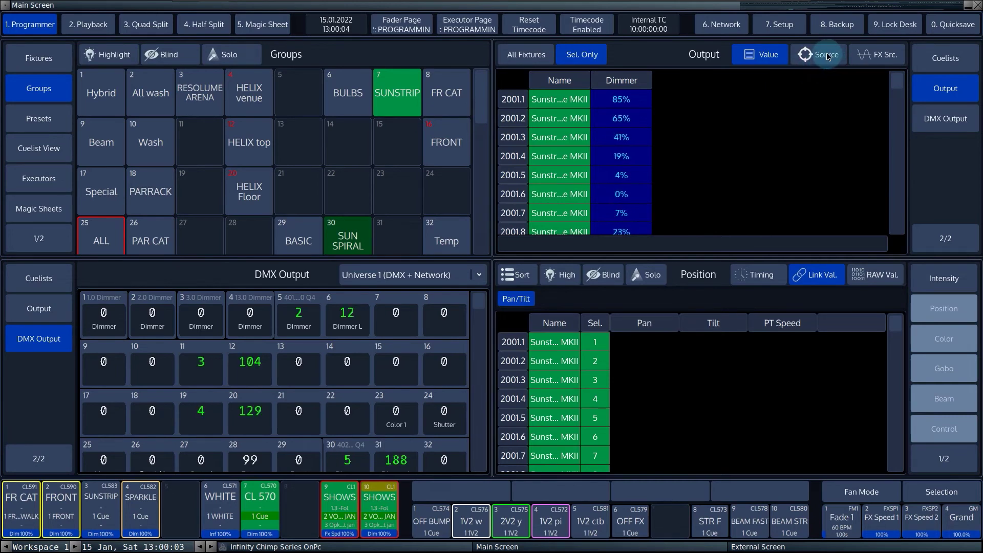
{"action": "left_click", "coordinate": [828, 57]}
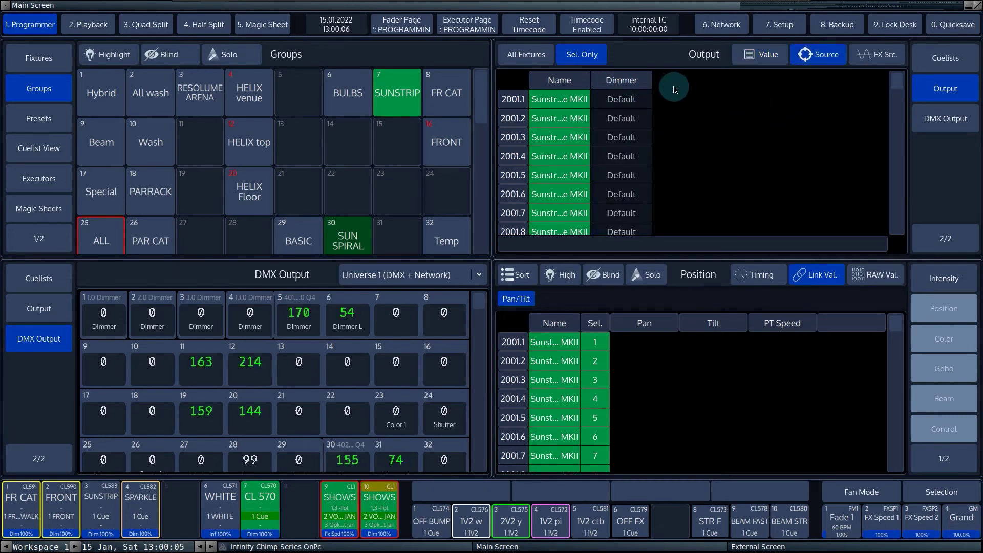
- Briefly add and remove Hybrid, view effect sources, then switch the pane to DMX Output
{"action": "left_click", "coordinate": [97, 94]}
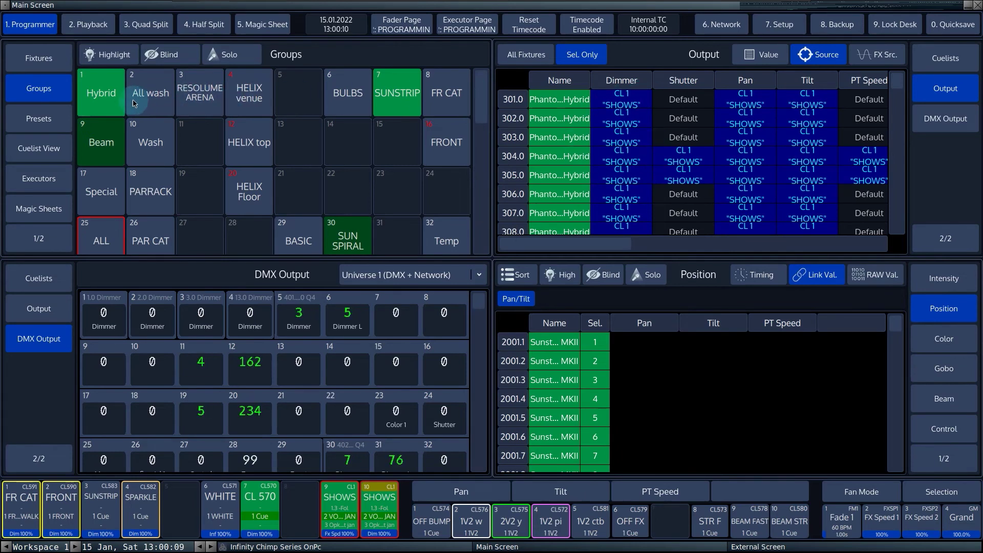
{"action": "left_click", "coordinate": [98, 97]}
{"action": "left_click", "coordinate": [882, 57]}
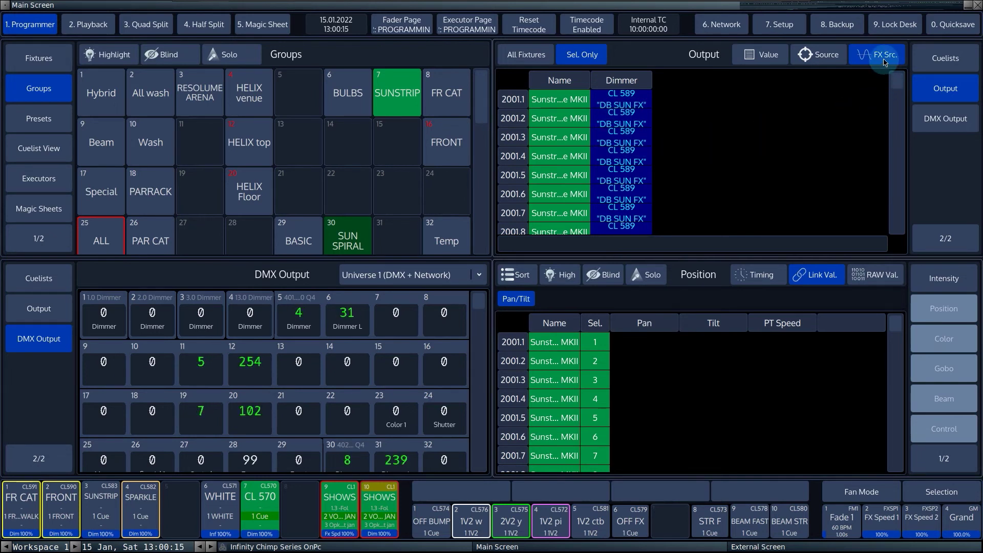
{"action": "left_click", "coordinate": [940, 118]}
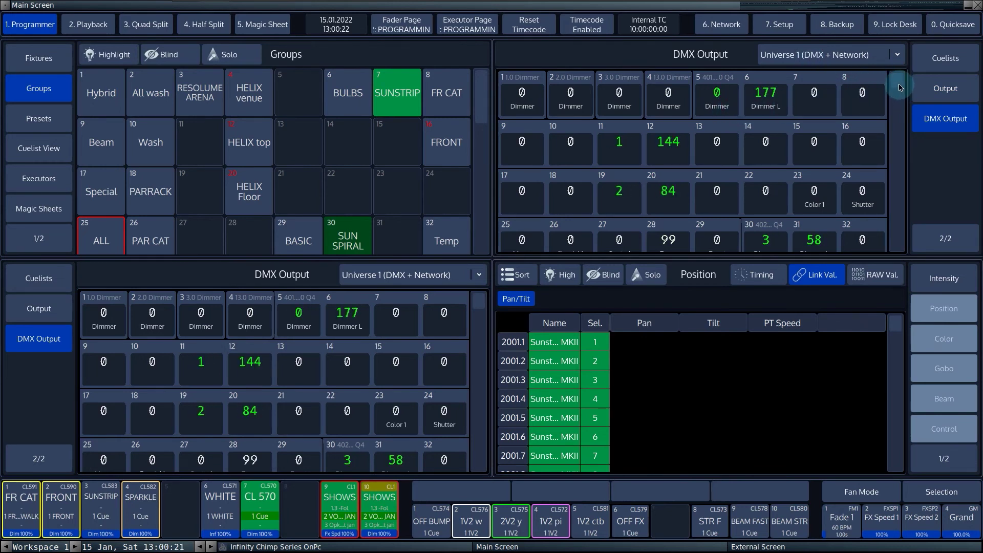
- Switch the upper DMX Output view to Universe 4
{"action": "left_click_drag", "start_coordinate": [897, 88], "coordinate": [903, 112]}
{"action": "left_click", "coordinate": [866, 55]}
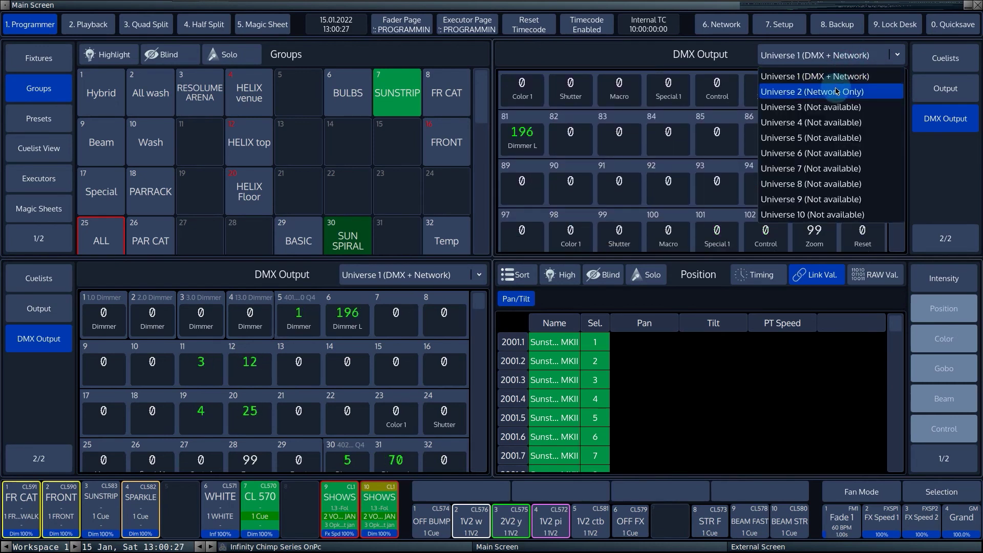
{"action": "left_click", "coordinate": [811, 126]}
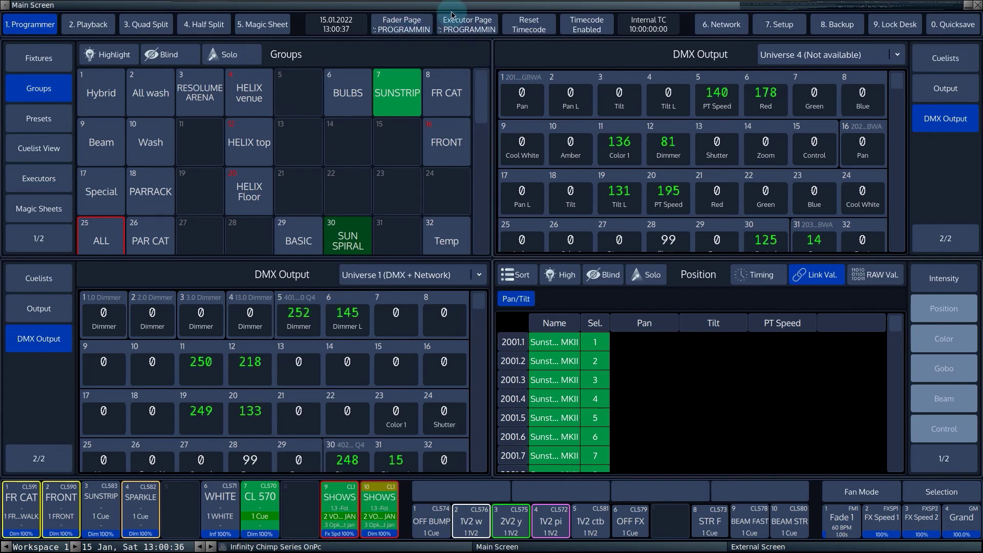
- Open the Page Directory and make the BUSK page active
{"action": "left_click", "coordinate": [409, 30]}
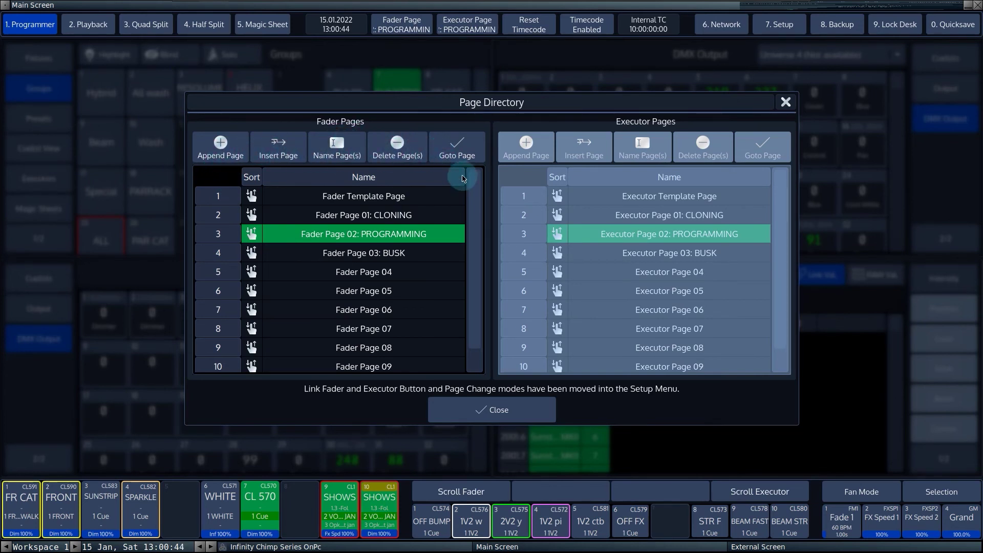
{"action": "scroll", "coordinate": [471, 193], "scroll_direction": "down", "scroll_amount": 1}
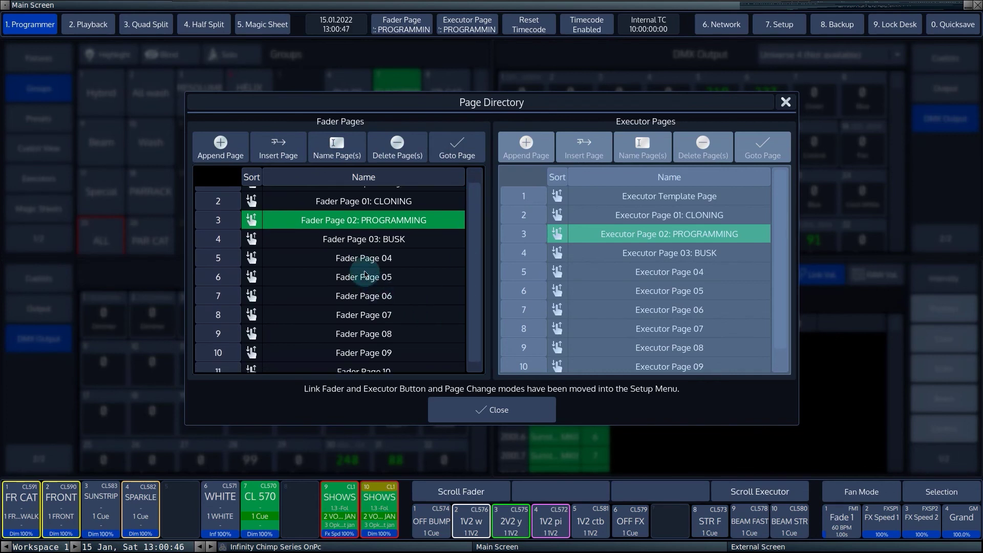
{"action": "left_click", "coordinate": [367, 277]}
{"action": "left_click", "coordinate": [388, 239]}
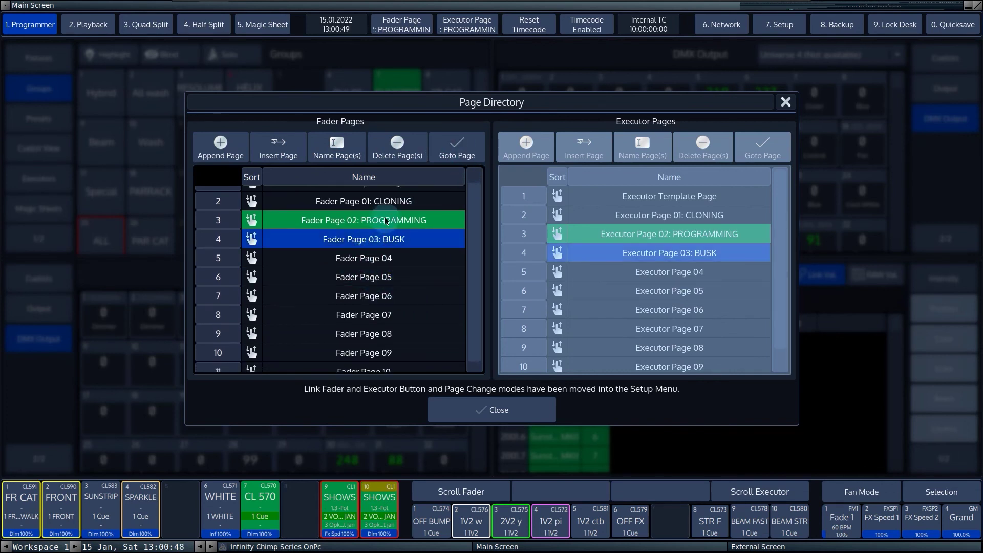
{"action": "left_click", "coordinate": [457, 146]}
- Make the PROGRAMMING page active again
{"action": "scroll", "coordinate": [480, 186], "scroll_direction": "up", "scroll_amount": 1}
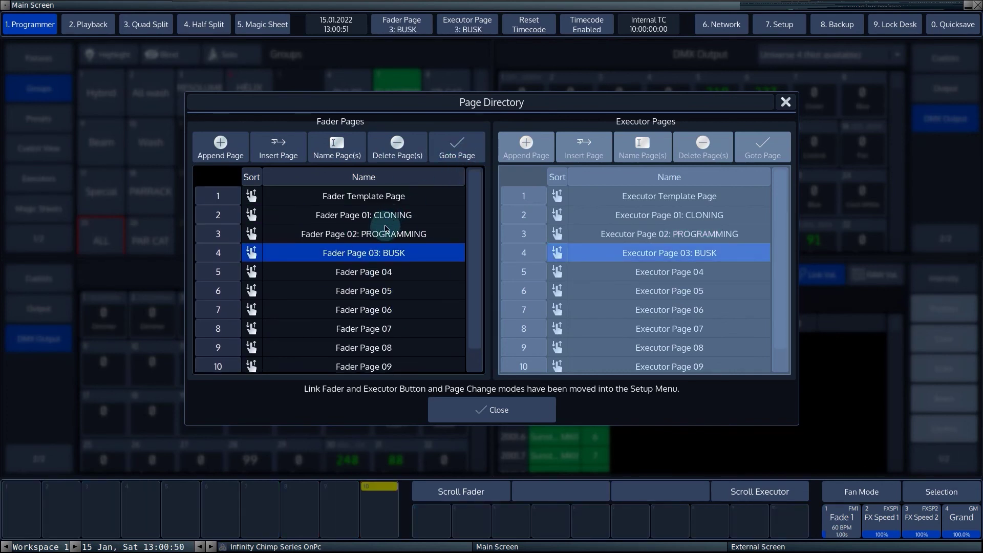
{"action": "left_click", "coordinate": [384, 233]}
{"action": "left_click", "coordinate": [455, 150]}
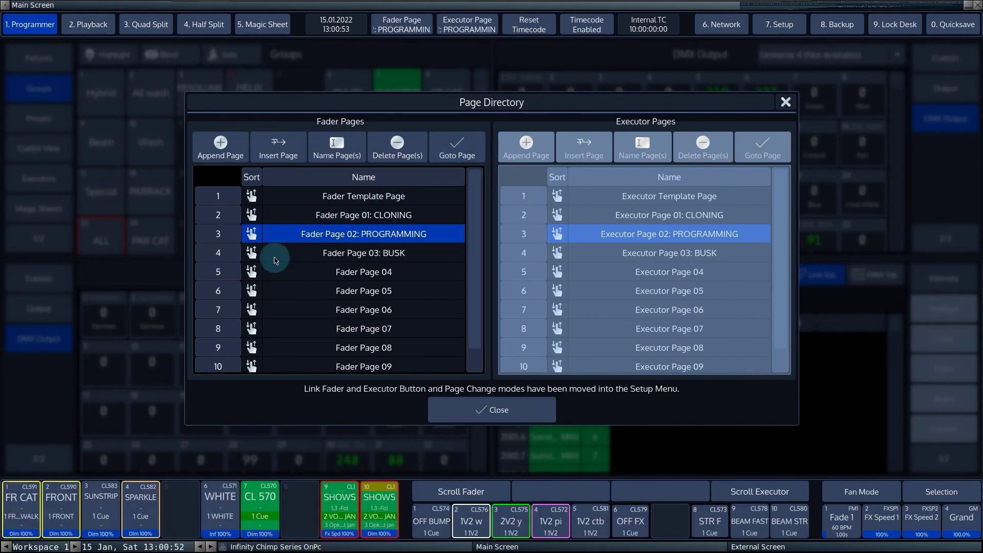